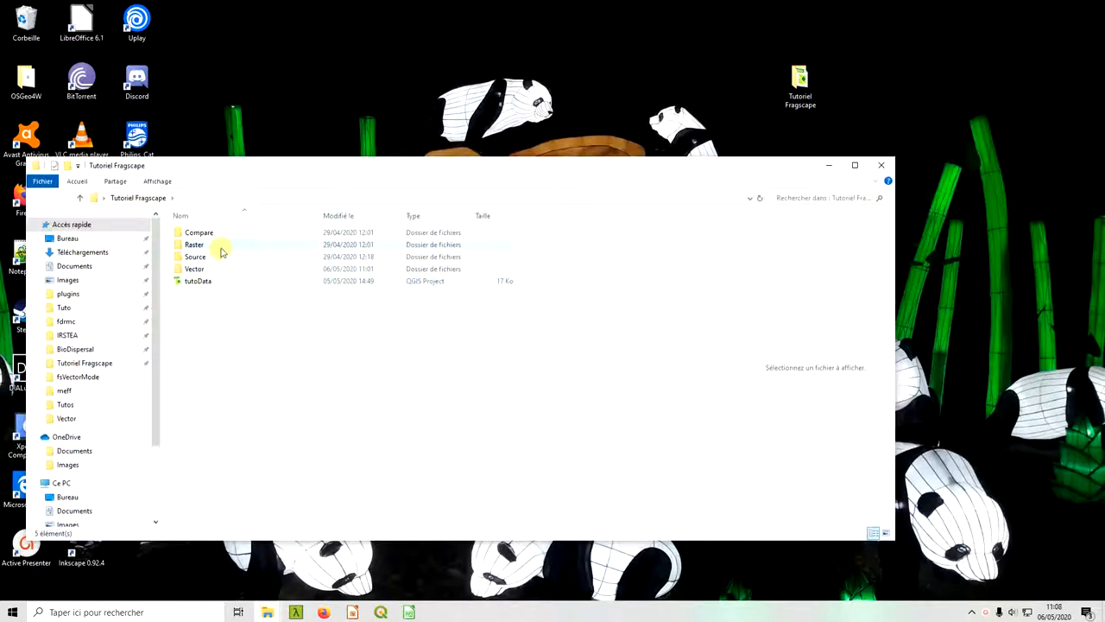
# Look inside the Raster folder of Tutoriel Fragscape and return to the parent folder.
pyautogui.click(249, 246)
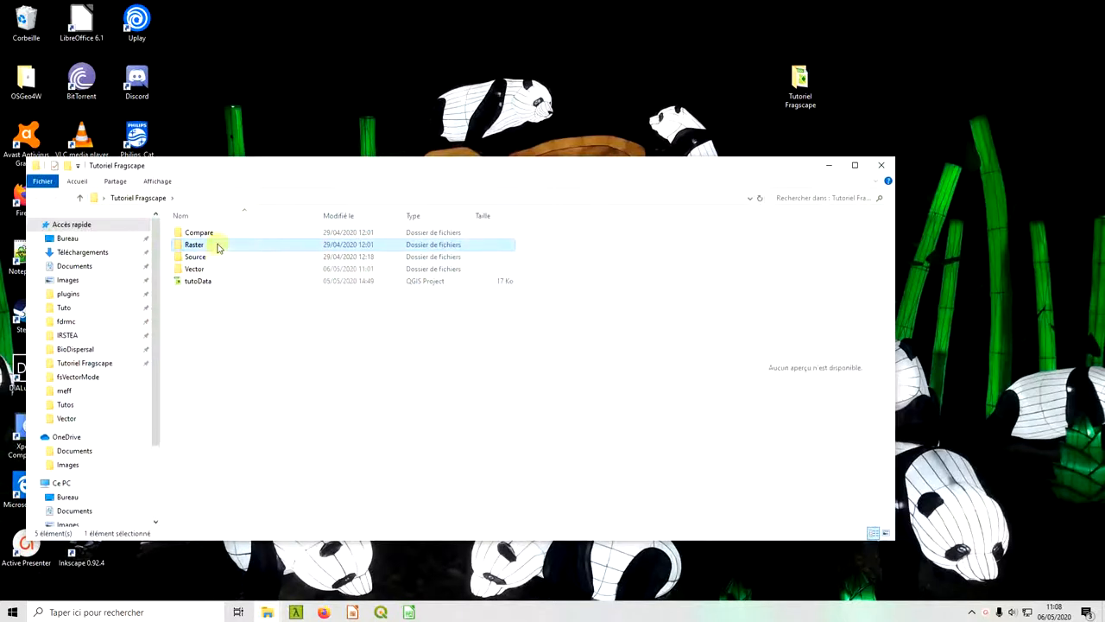
pyautogui.doubleClick(220, 250)
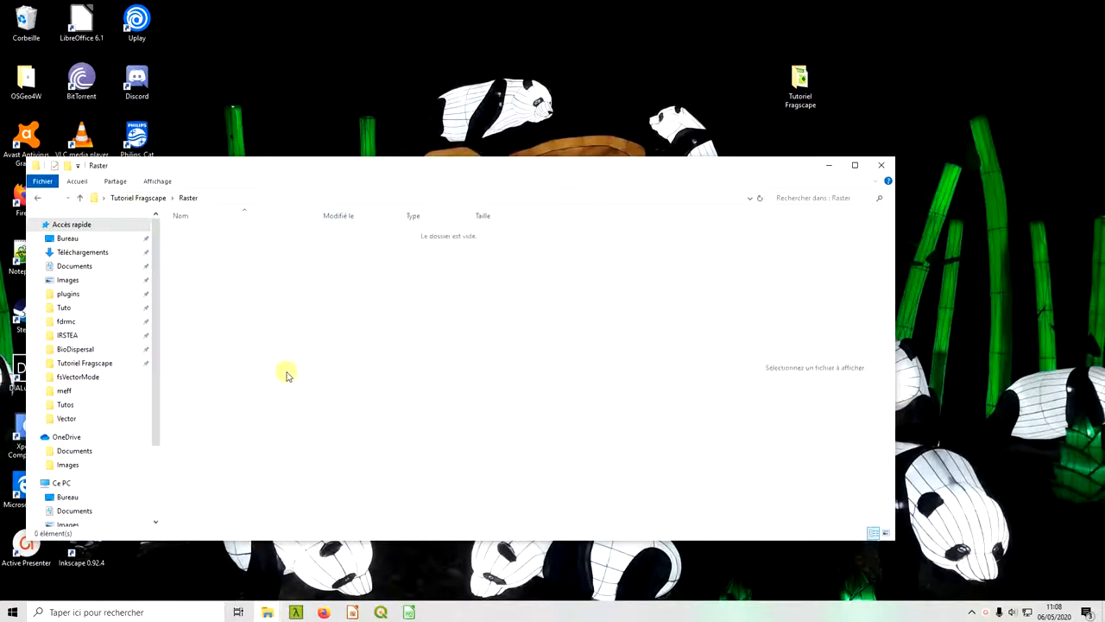
pyautogui.hotkey('alt', 'Left')
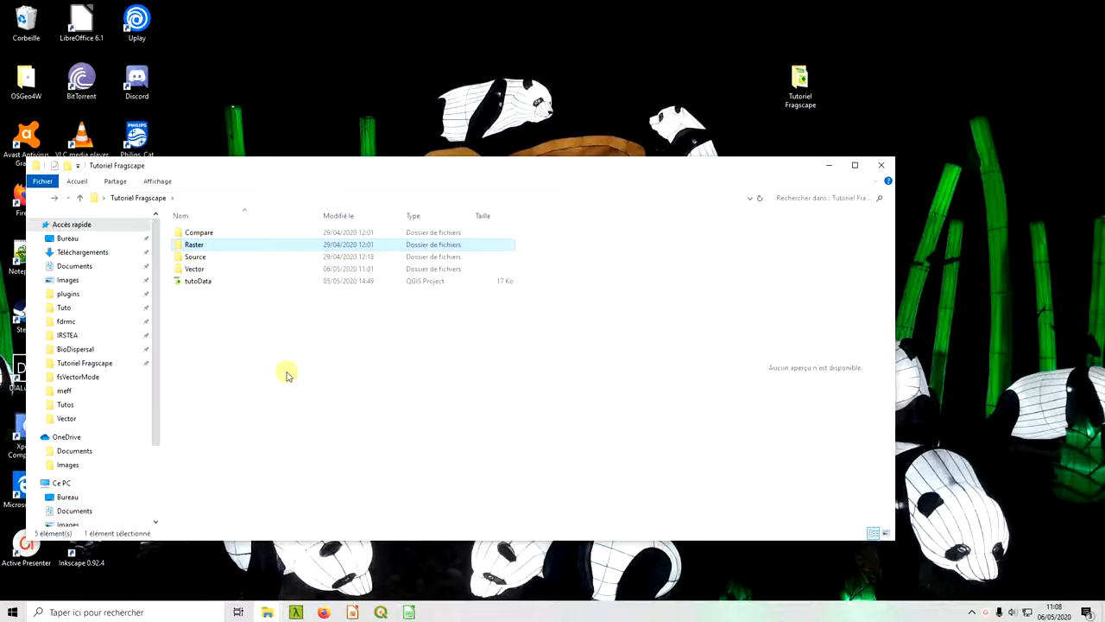
# Switch to QGIS, open the FragScape plugin and set its workspace to the Raster folder in Tutoriel Fragscape.
pyautogui.click(381, 611)
pyautogui.click(91, 81)
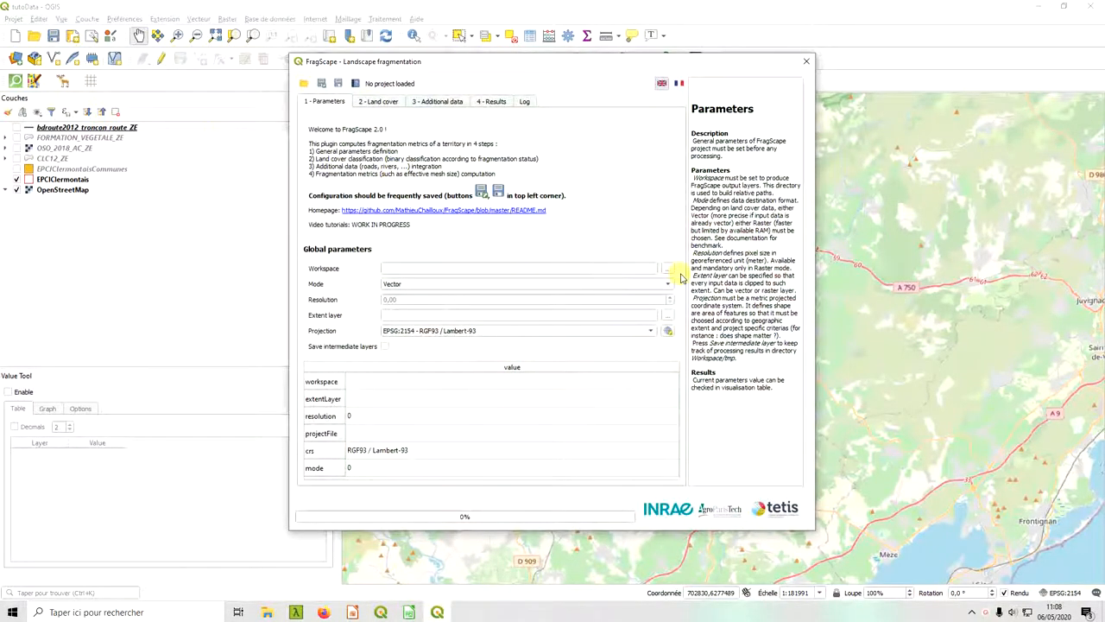
pyautogui.click(669, 272)
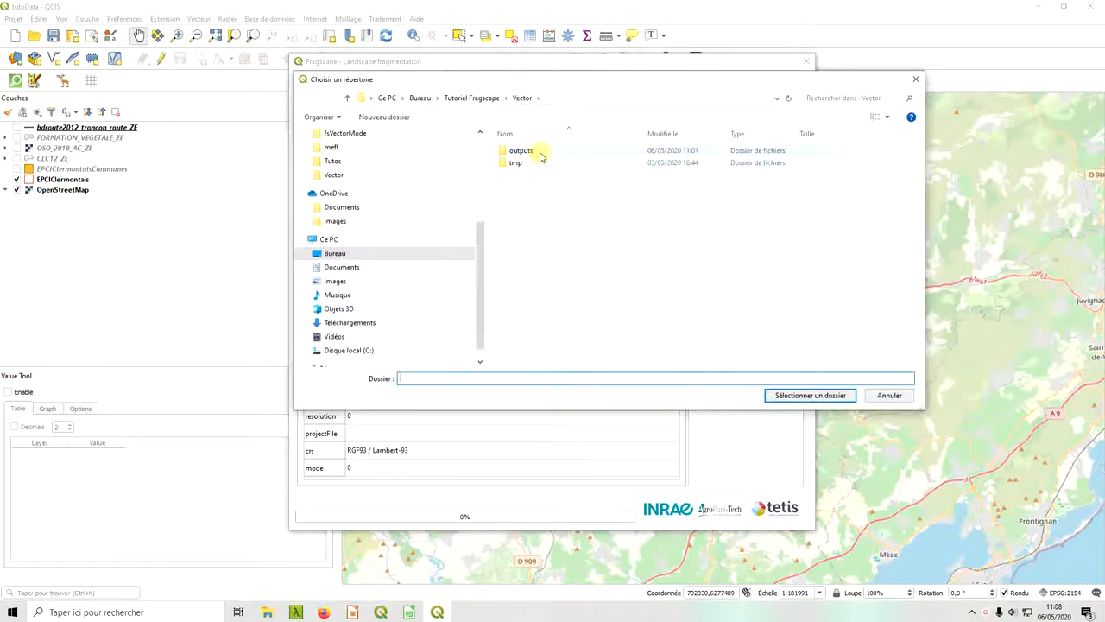
pyautogui.click(471, 97)
pyautogui.doubleClick(529, 162)
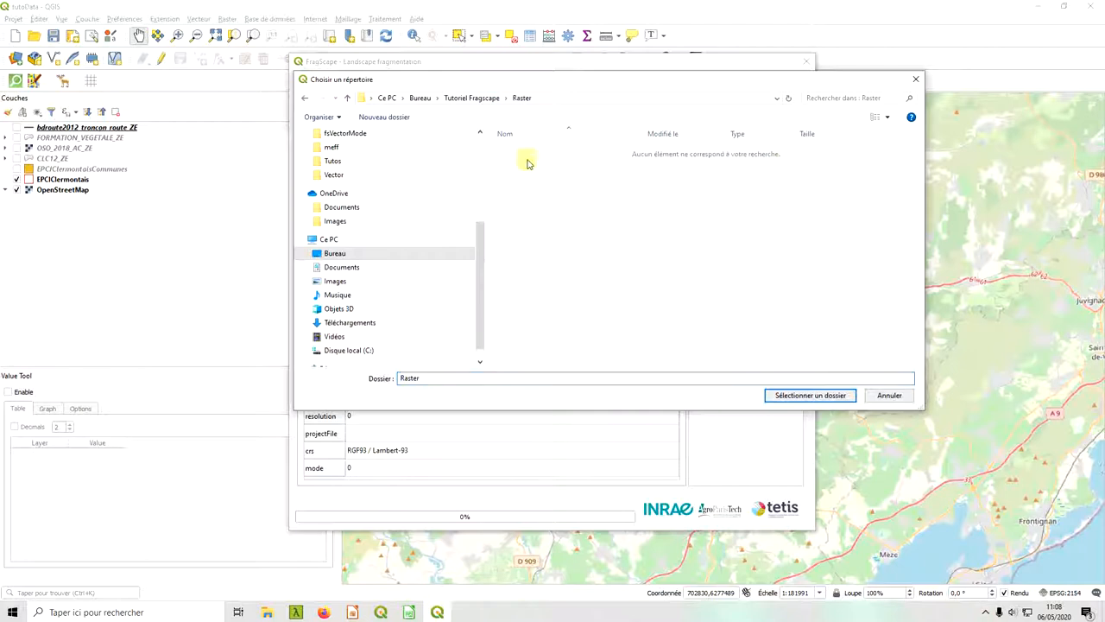
pyautogui.click(812, 393)
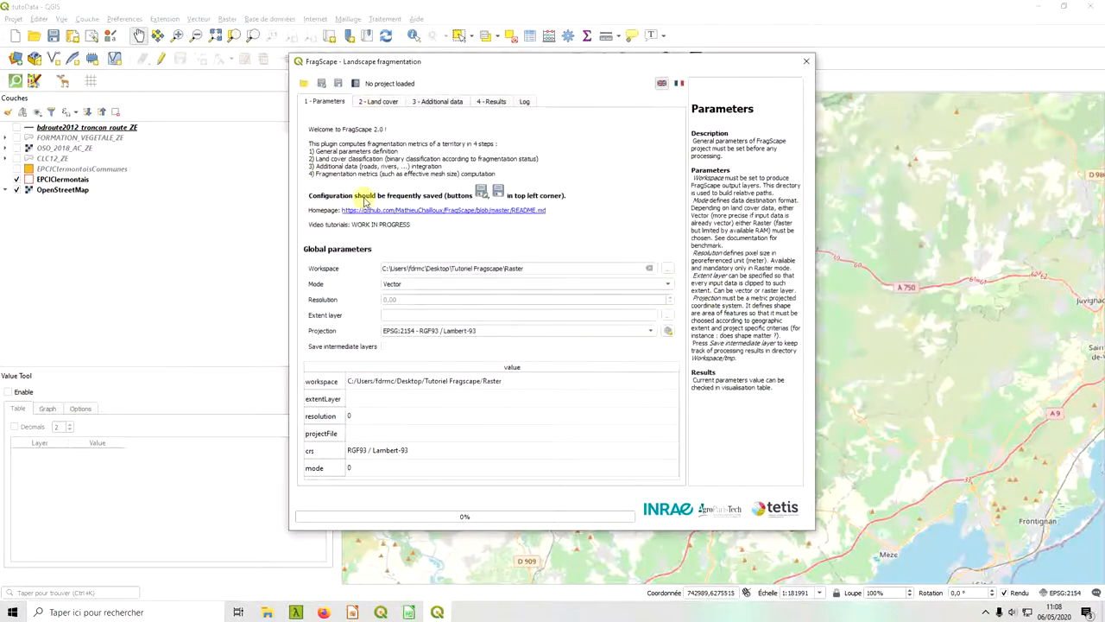
# Load the tutoVector XML project from the Vector folder of Tutoriel Fragscape into FragScape.
pyautogui.click(303, 83)
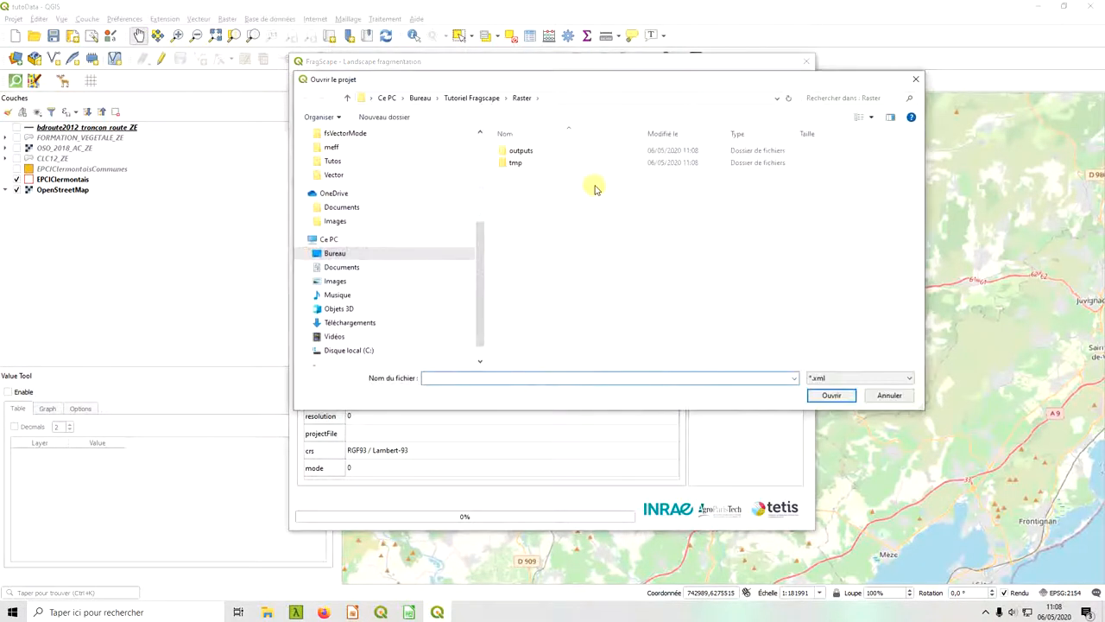
pyautogui.click(473, 98)
pyautogui.doubleClick(543, 187)
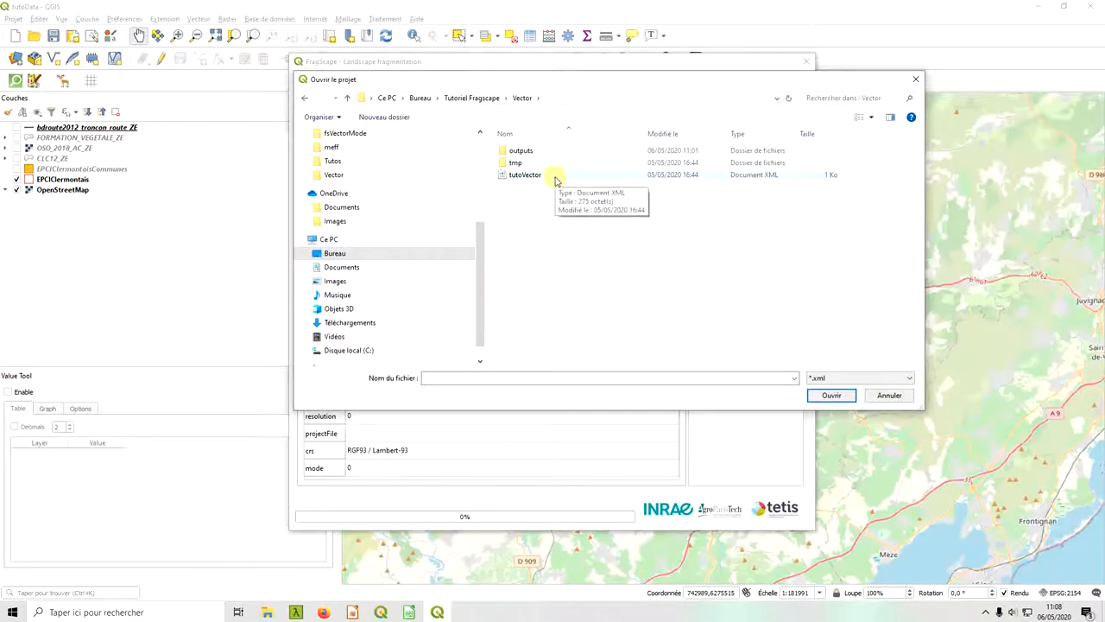
pyautogui.doubleClick(528, 176)
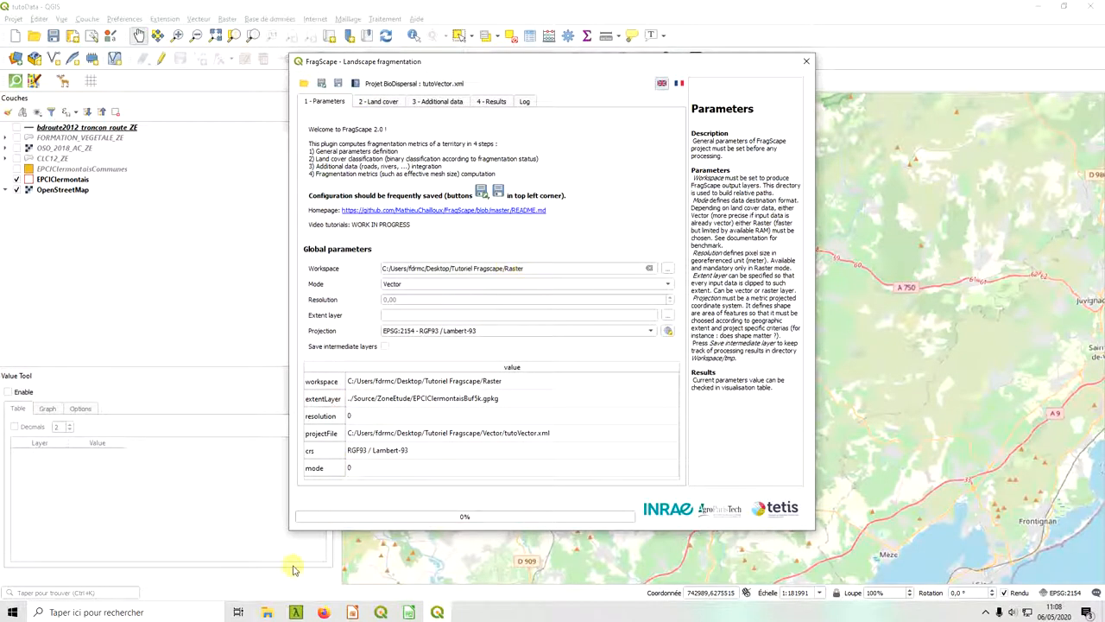
# Check where the Source folder sits within Tutoriel Fragscape in File Explorer and return to the FragScape window.
pyautogui.moveTo(267, 612)
pyautogui.click(402, 583)
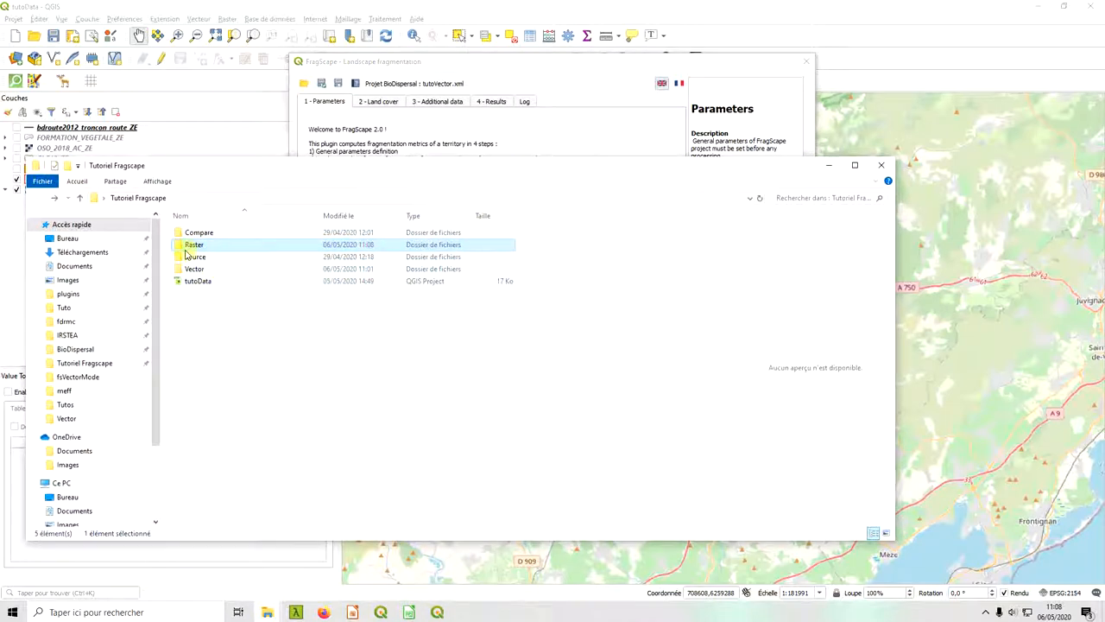
pyautogui.click(200, 257)
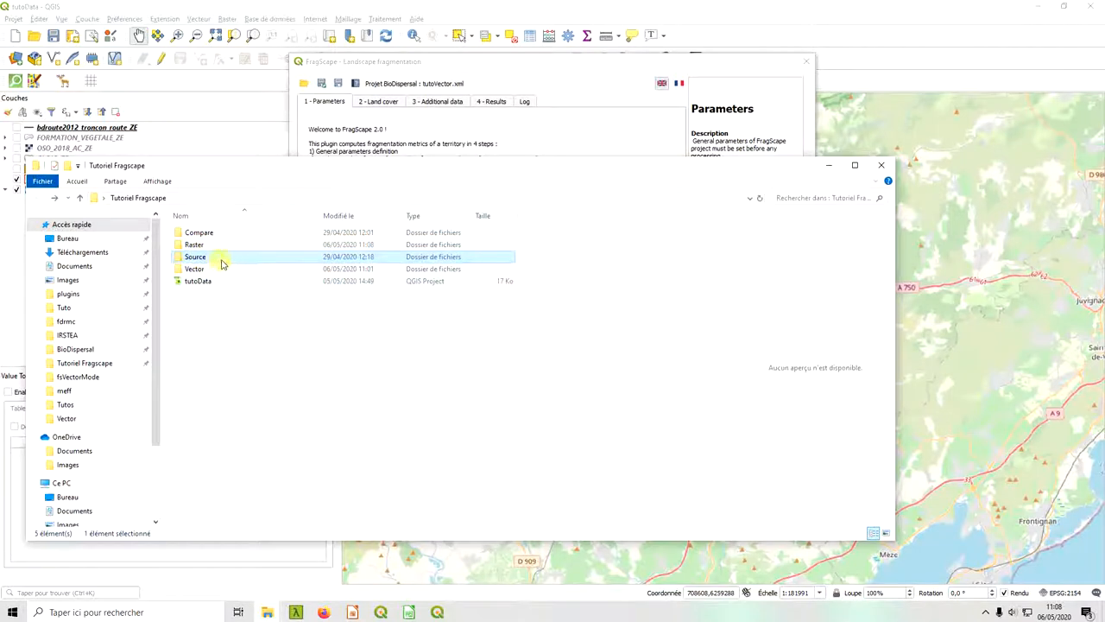
pyautogui.click(458, 64)
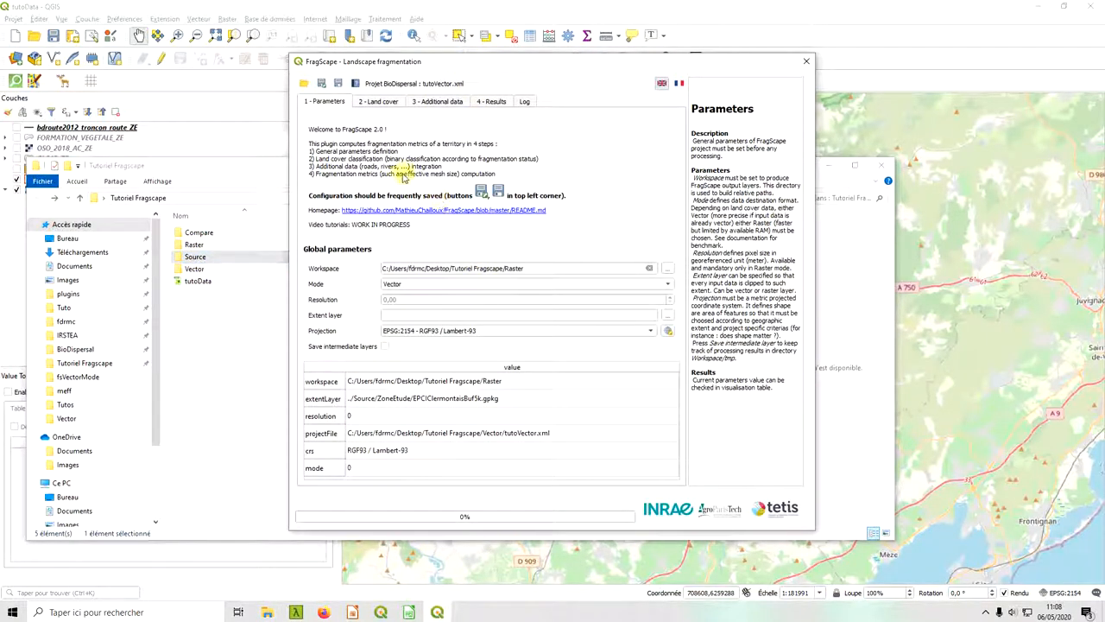
# Review the loaded land cover class selection and the ranked additional data selections, and return to the general parameters.
pyautogui.click(378, 101)
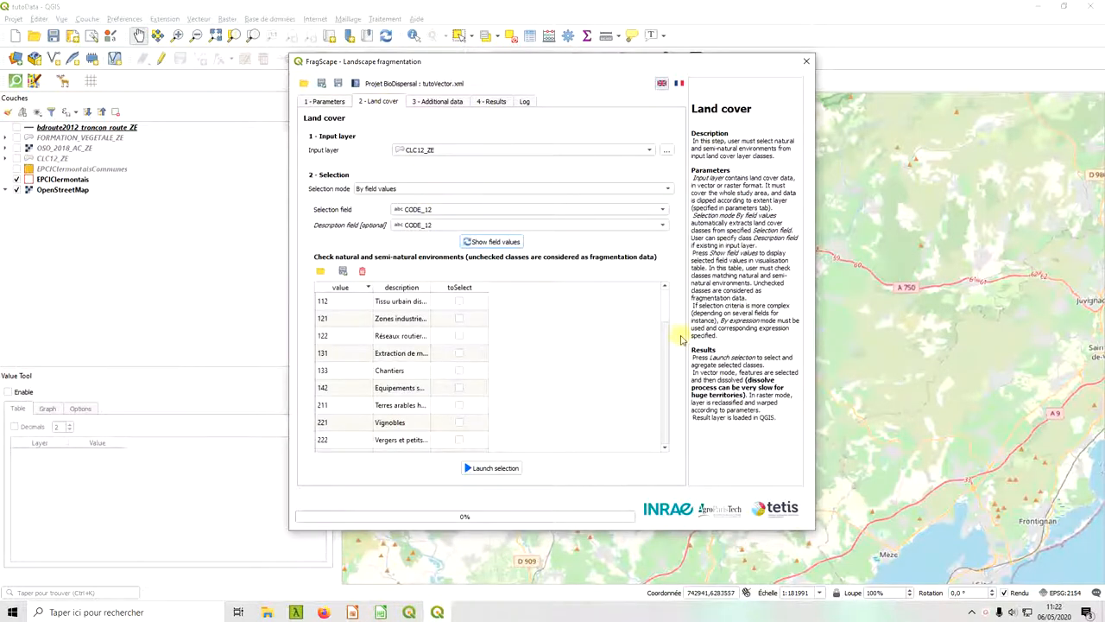
pyautogui.moveTo(661, 301); pyautogui.dragTo(656, 444)
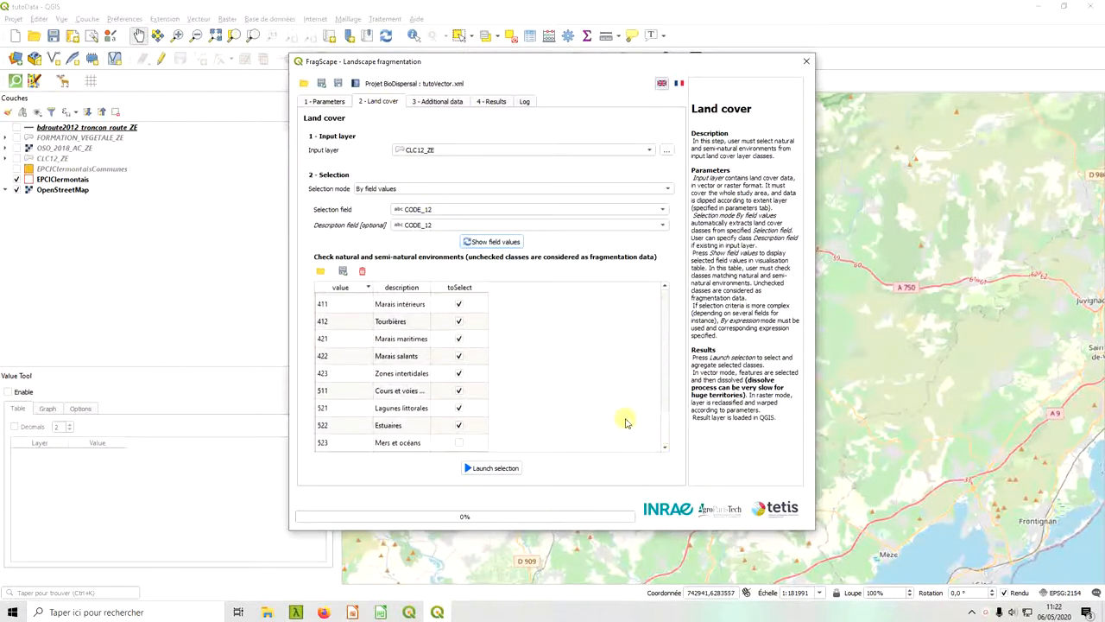
pyautogui.click(437, 102)
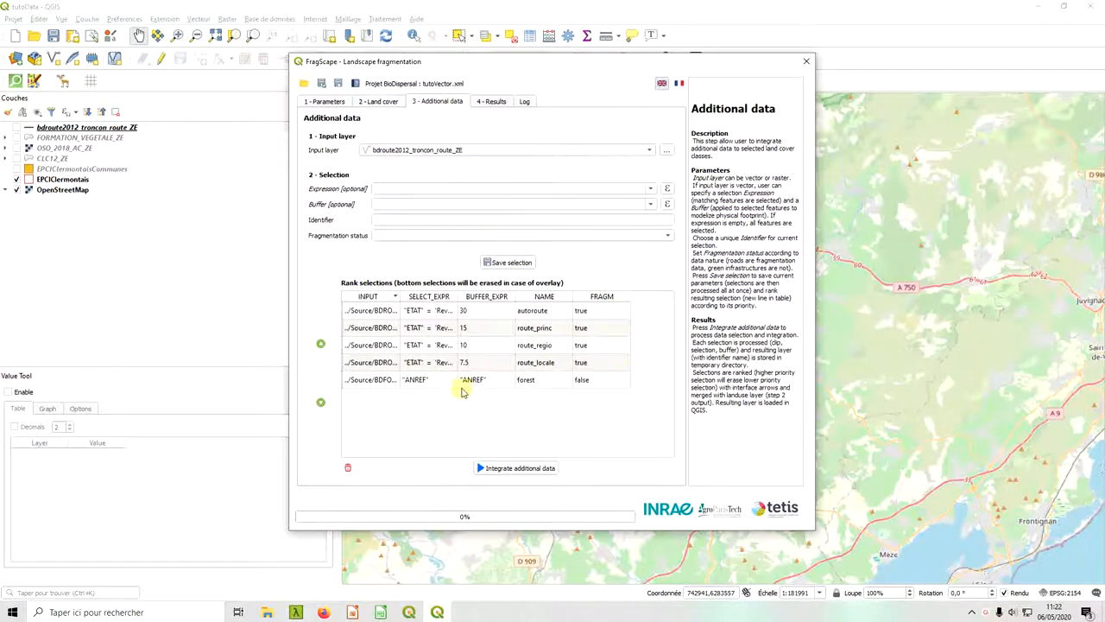
pyautogui.click(377, 102)
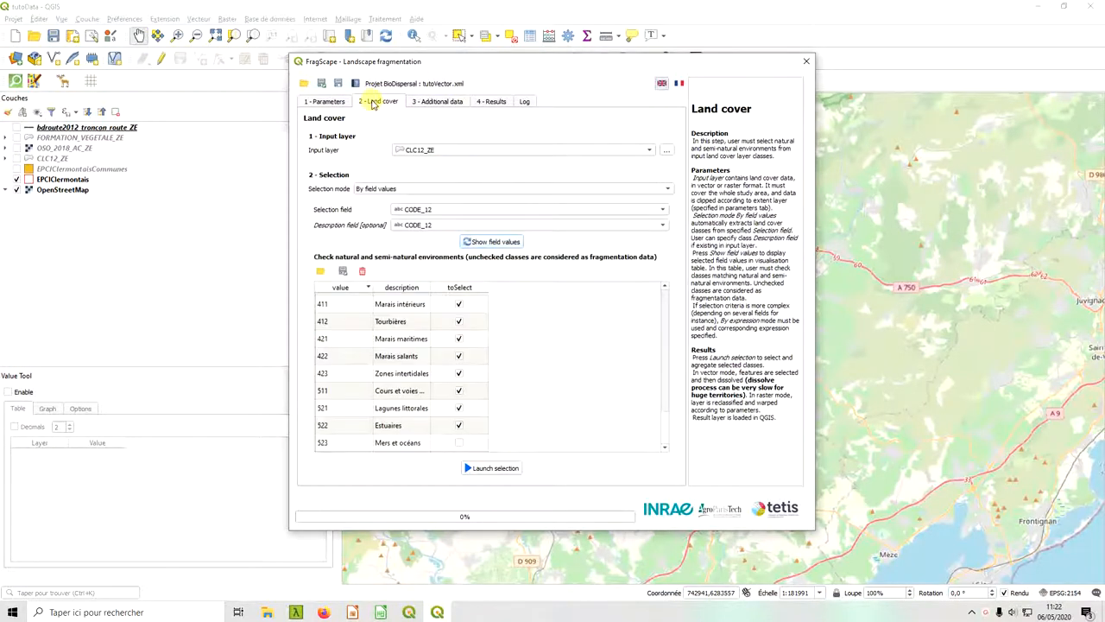
pyautogui.click(313, 102)
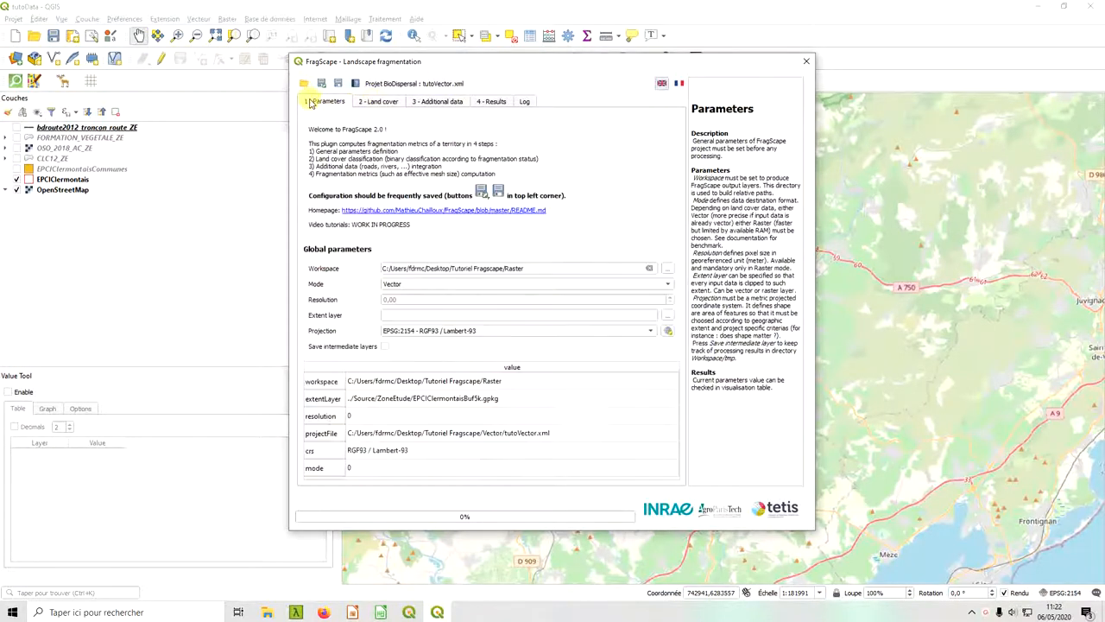
# Set the FragScape mode to Raster with a resolution of 10, keeping the EPSG:2154 - RGF93 / Lambert-93 projection.
pyautogui.click(446, 287)
pyautogui.click(433, 296)
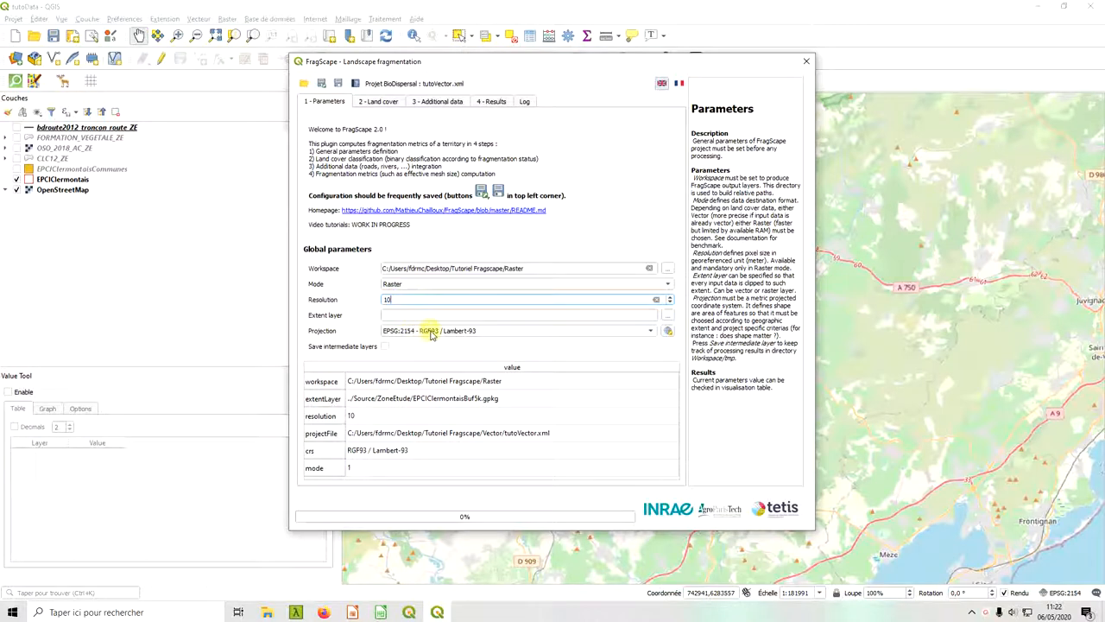
pyautogui.click(435, 335)
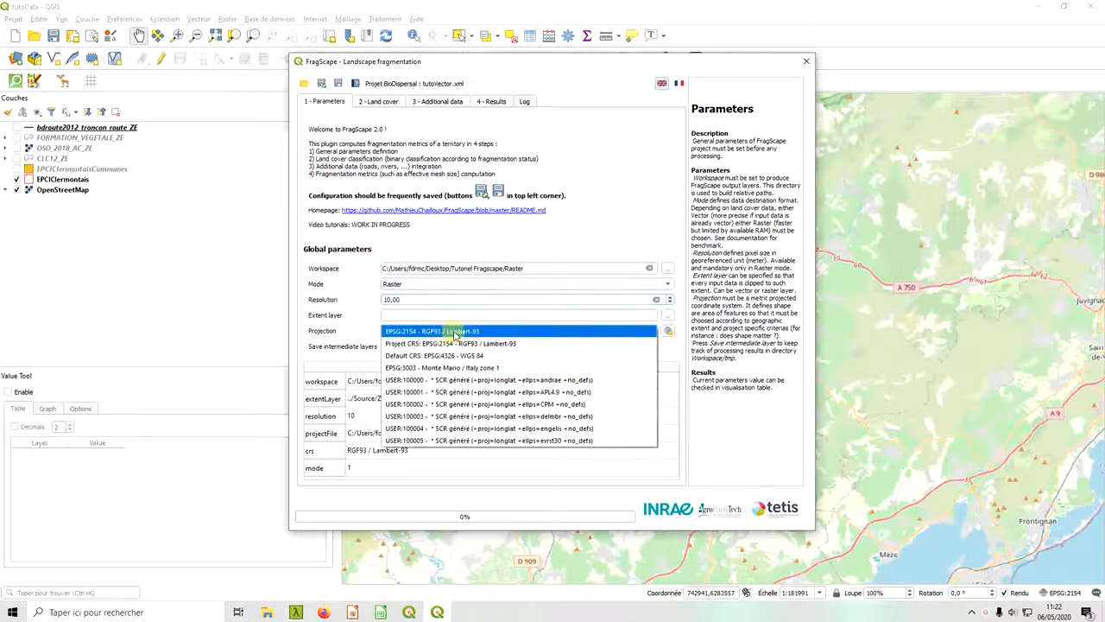
pyautogui.click(352, 333)
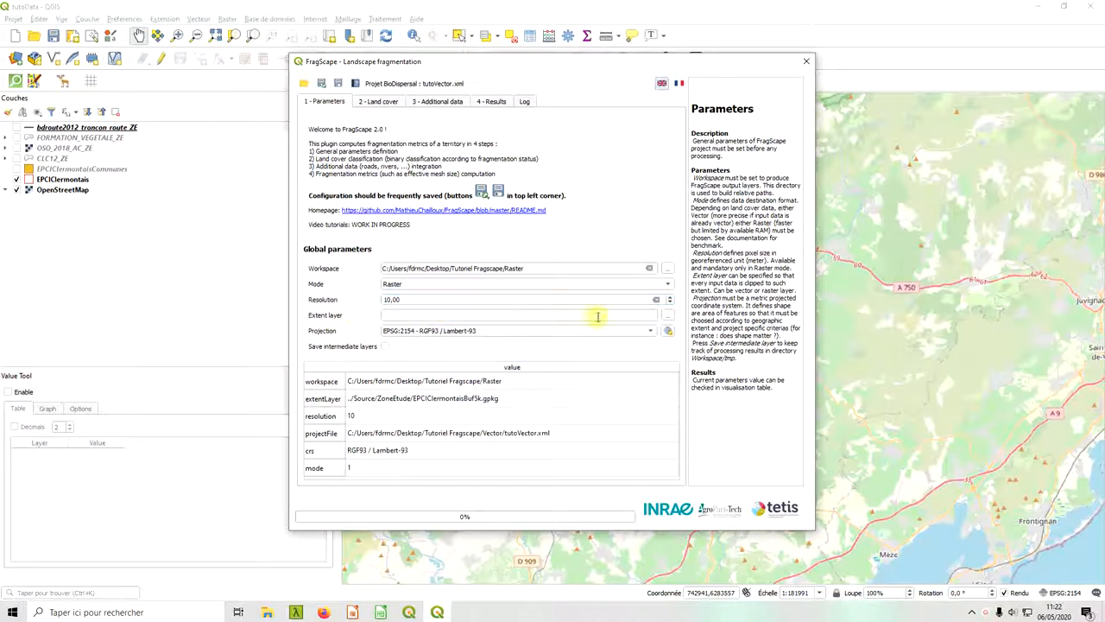
pyautogui.click(653, 315)
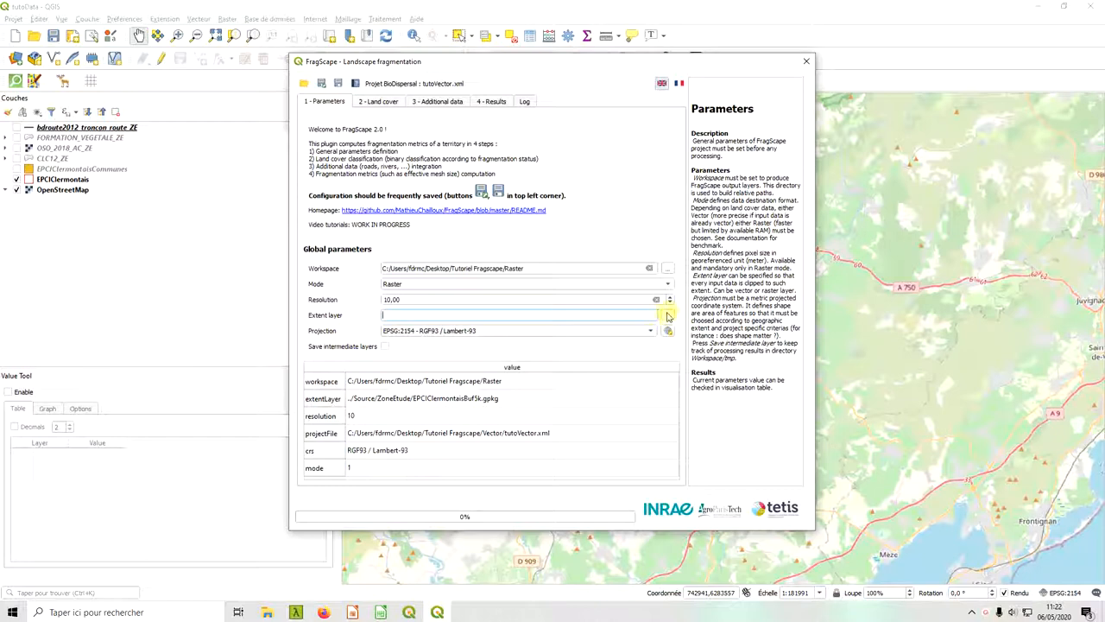
pyautogui.click(668, 318)
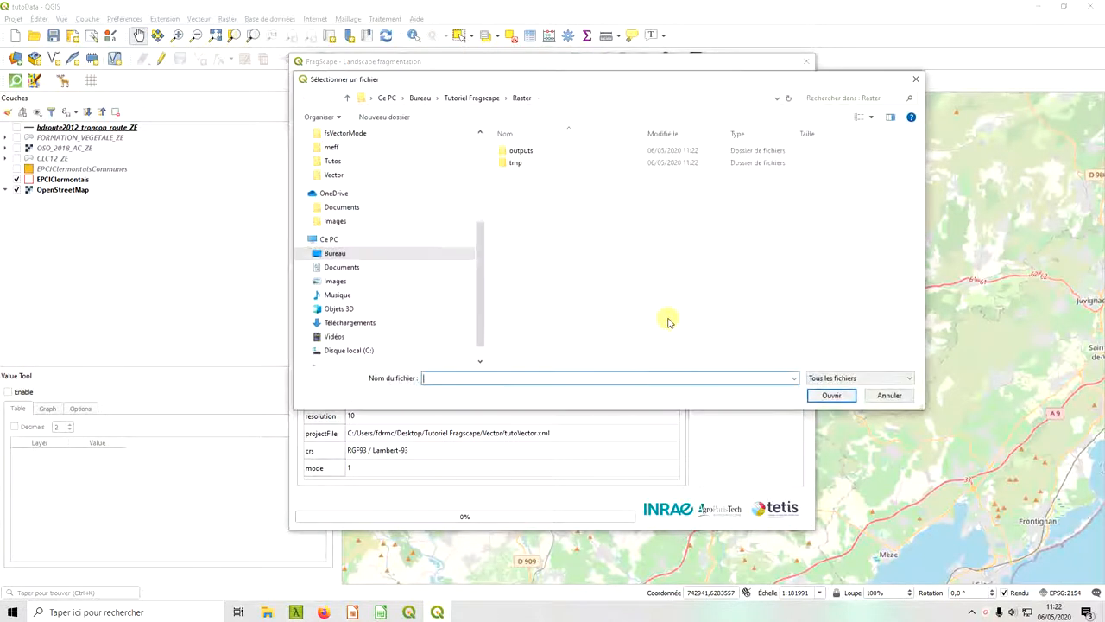
pyautogui.click(915, 78)
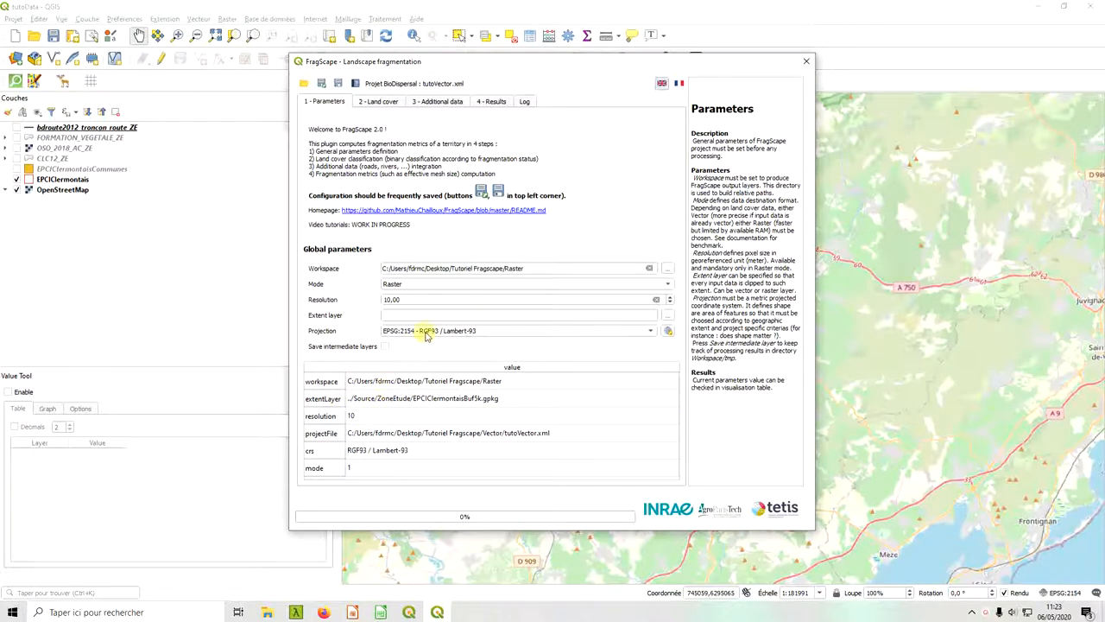
# Launch the land cover selection on the CLC12_ZE layer with the checked natural and semi-natural classes.
pyautogui.click(385, 102)
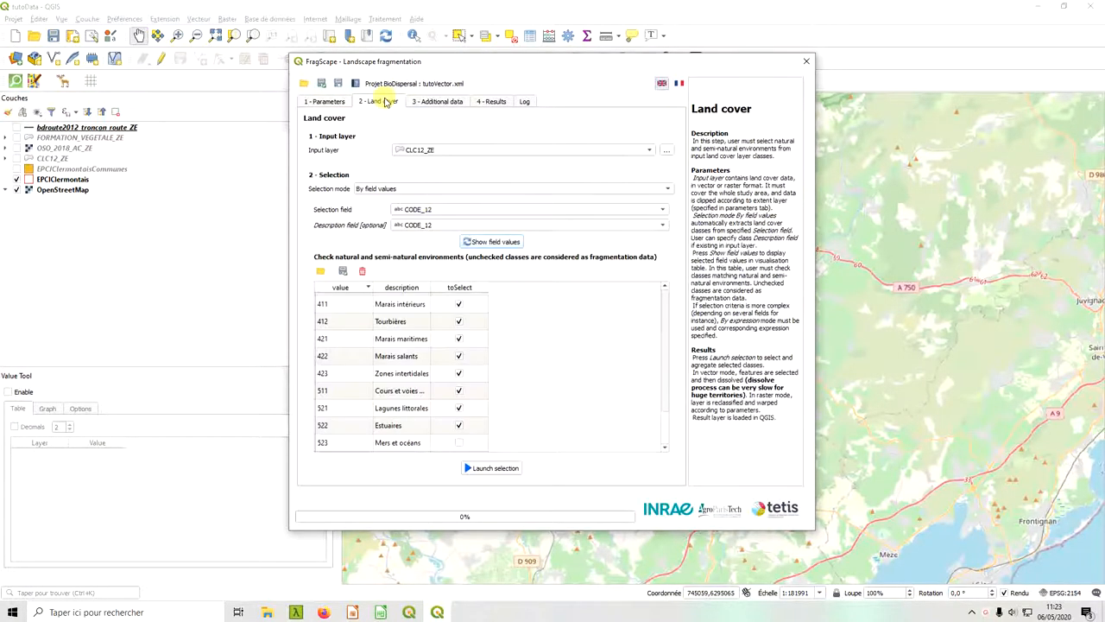
pyautogui.click(494, 469)
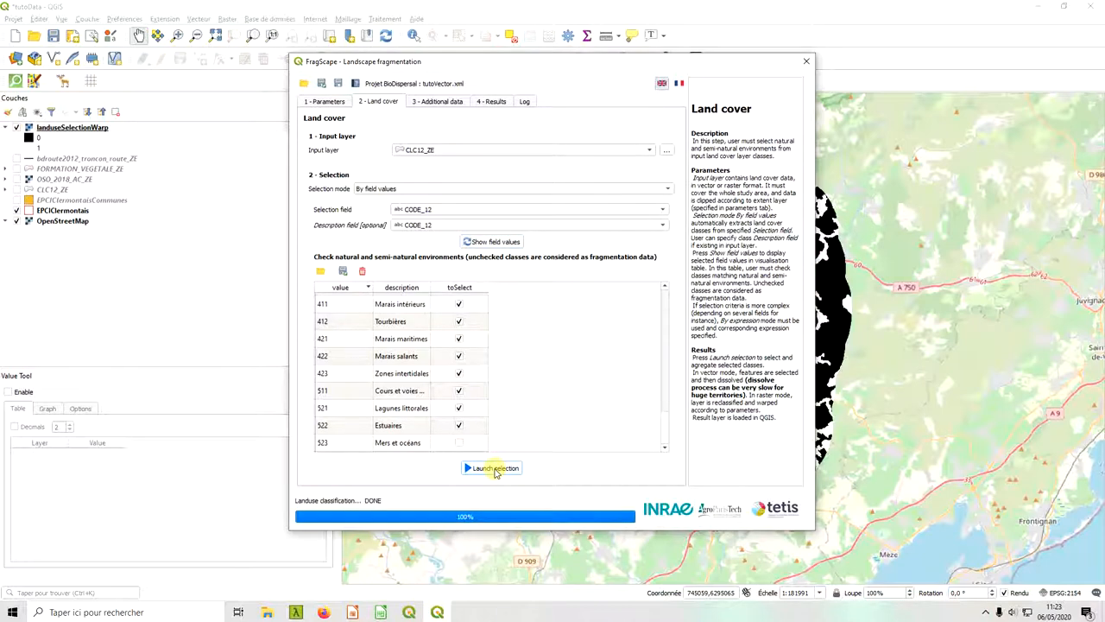
# Inspect the landuseSelectionWarp raster on the map, both in pixel detail and over its full extent.
pyautogui.click(604, 5)
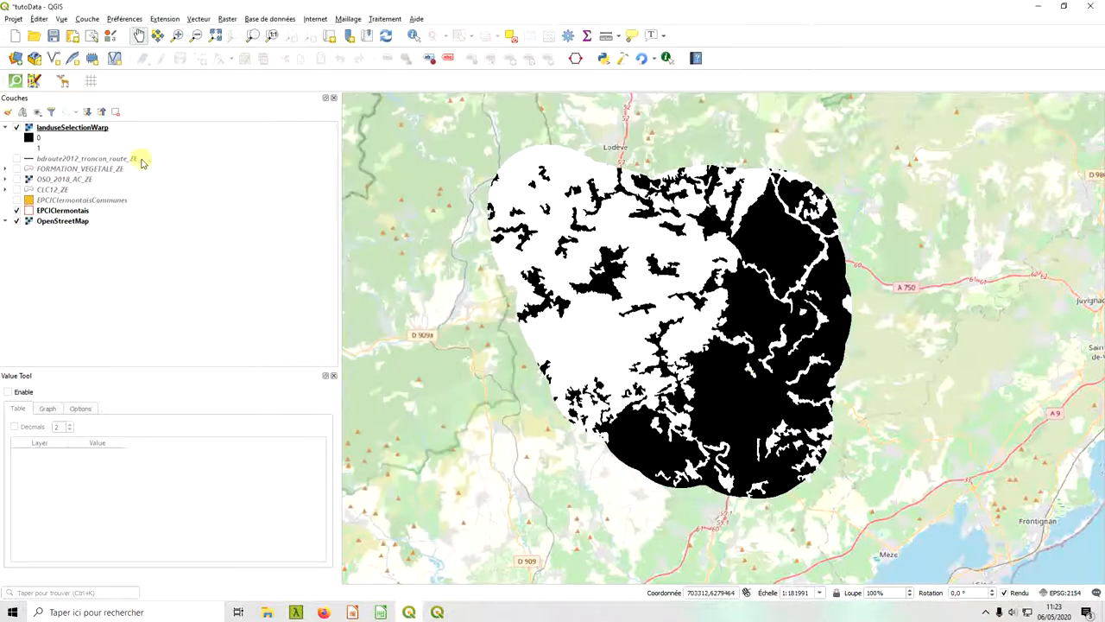
pyautogui.click(84, 130)
pyautogui.scroll(4, 722, 348)
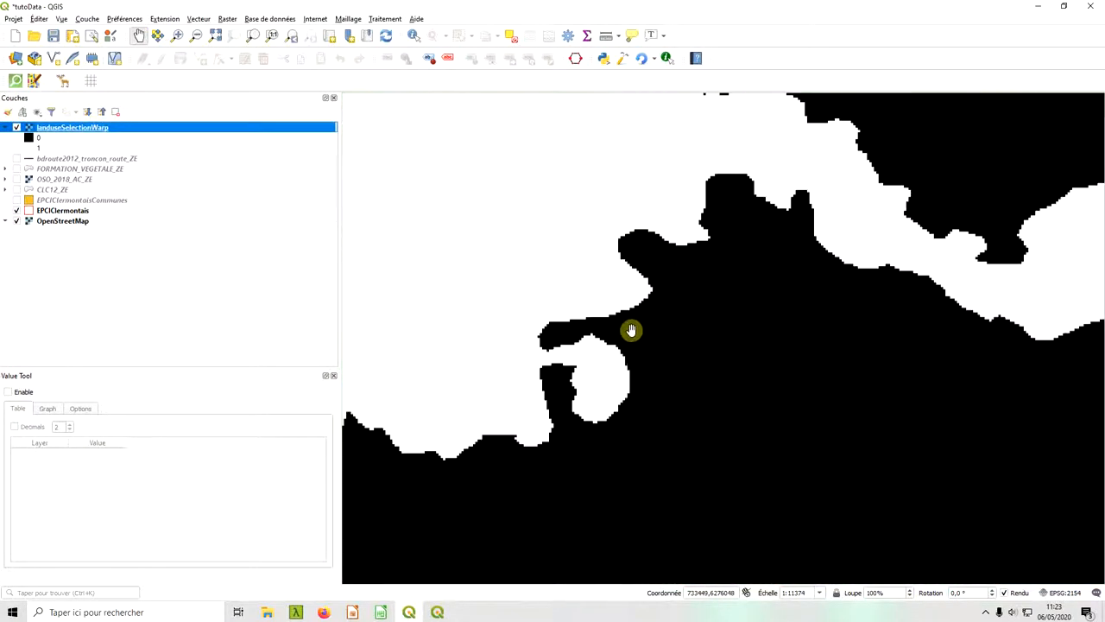
pyautogui.scroll(-4, 634, 365)
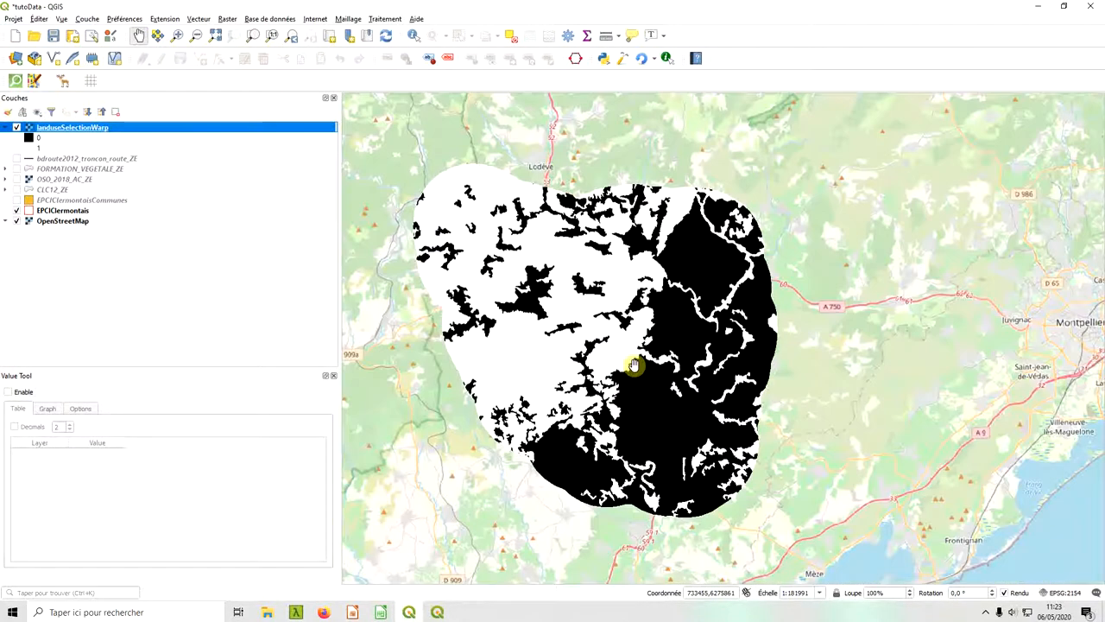
pyautogui.scroll(-1, 633, 365)
# Return to FragScape, check the general parameters and set the land cover input layer to OSO_2018_AC_ZE.
pyautogui.hotkey('alt', 'Tab')
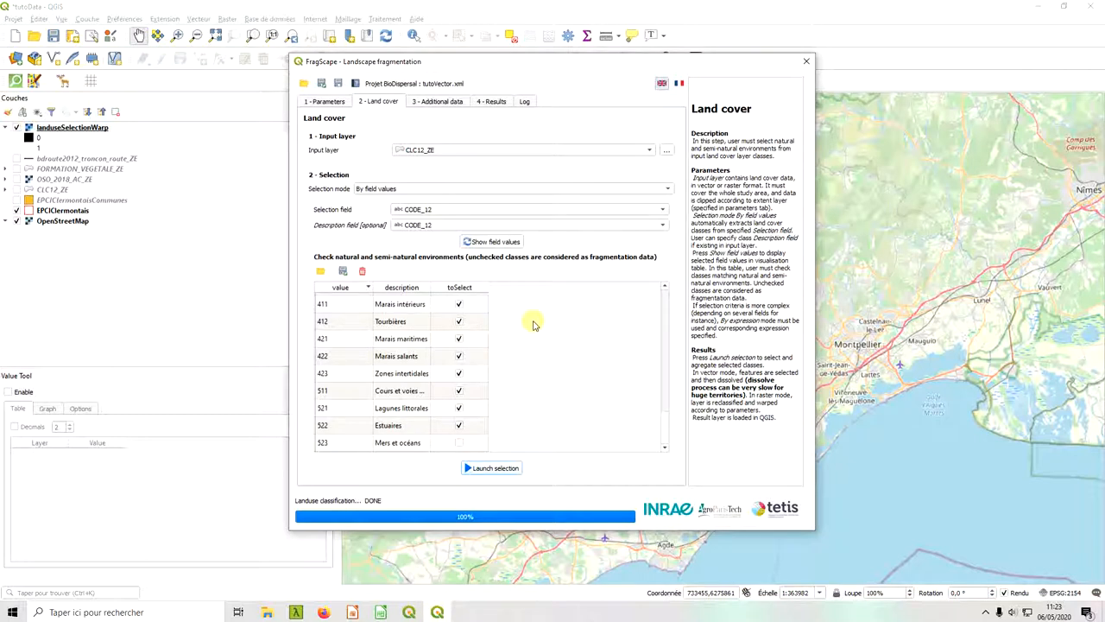
pyautogui.click(315, 103)
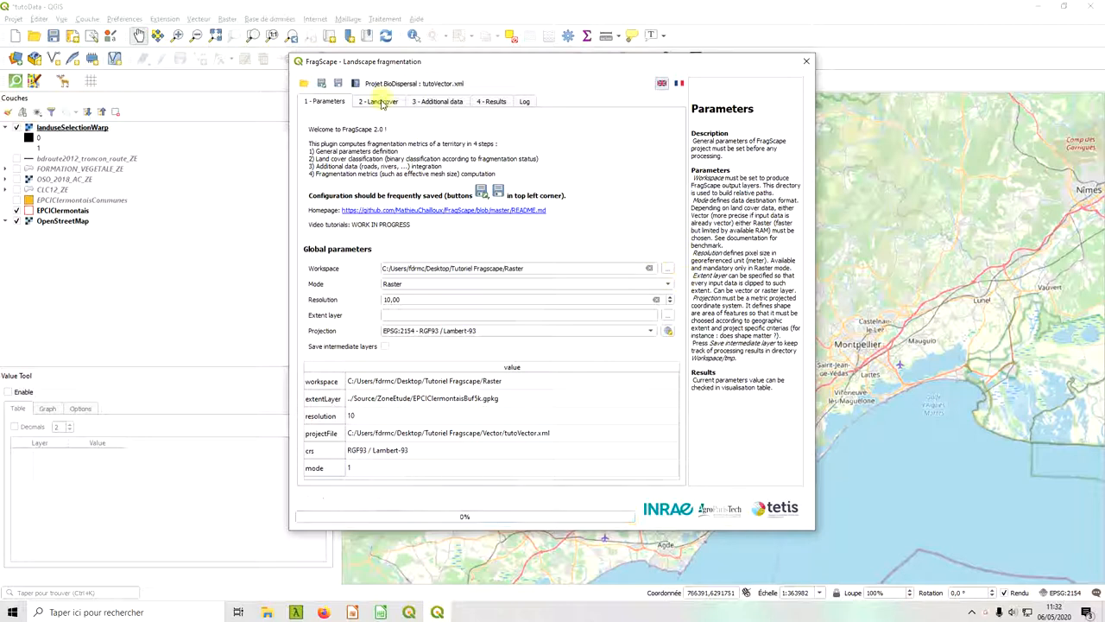
pyautogui.click(381, 101)
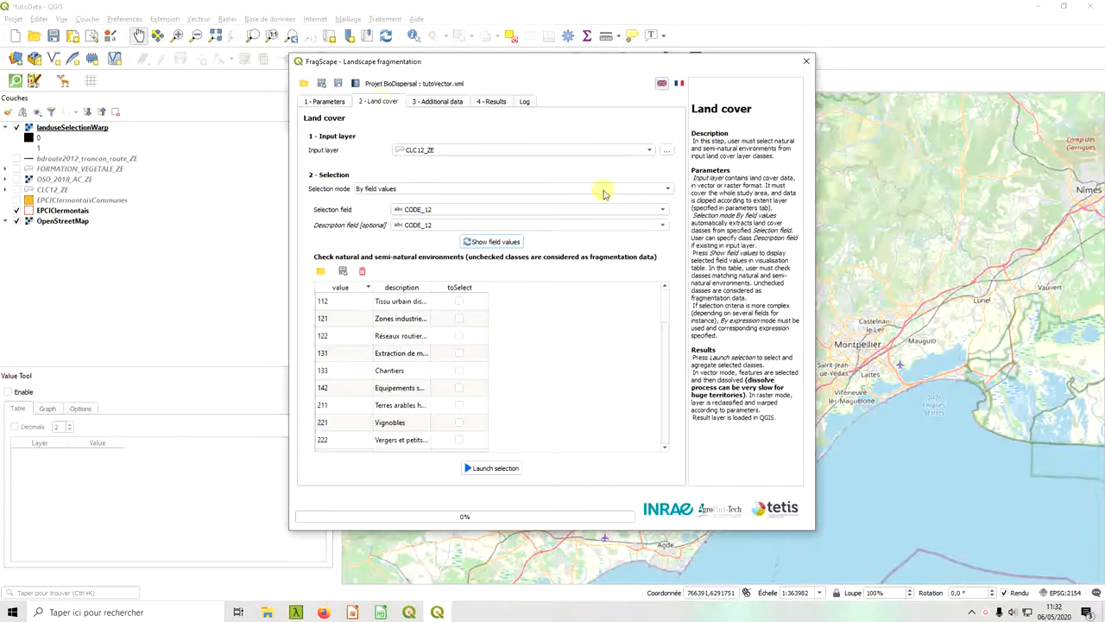
pyautogui.click(604, 151)
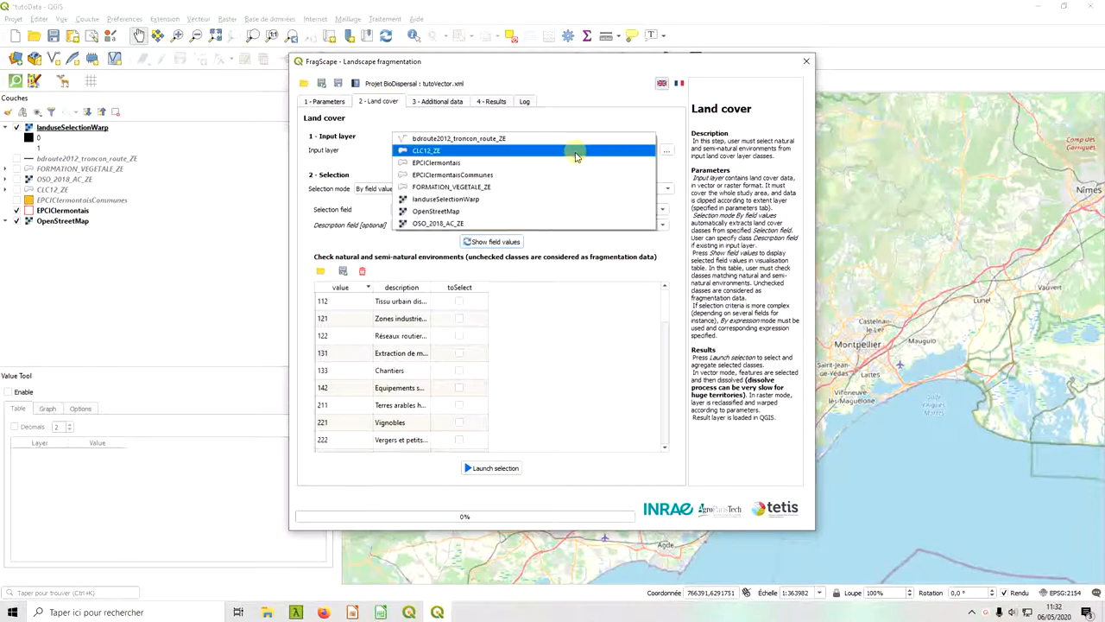
pyautogui.click(465, 225)
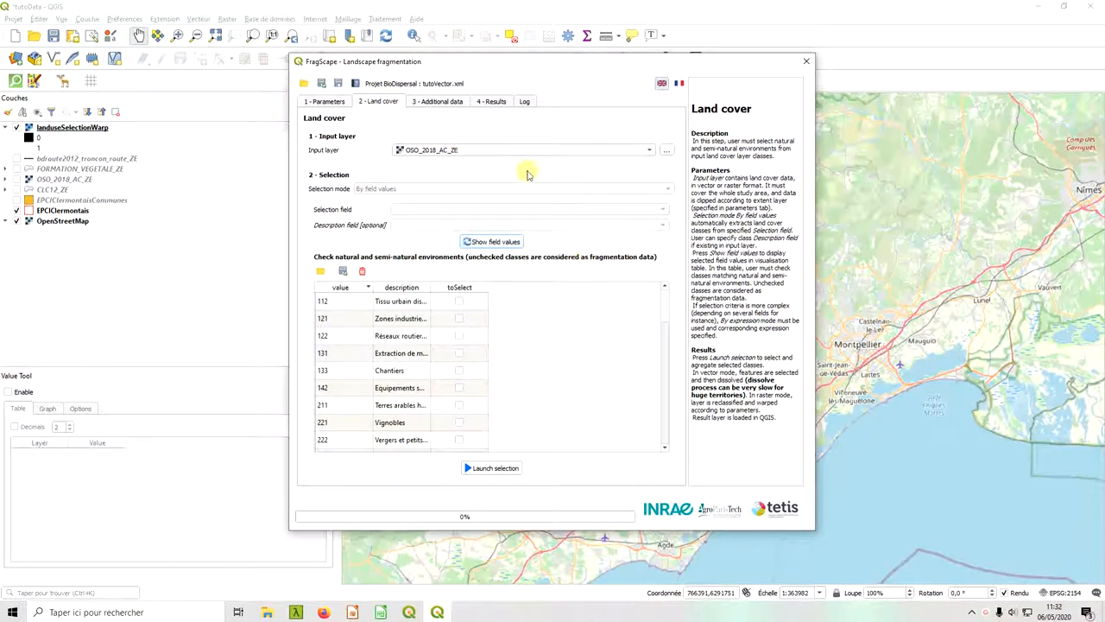
# Hide the landuseSelectionWarp layer and show the OSO_2018_AC_ZE raster on the map for a closer look.
pyautogui.click(153, 269)
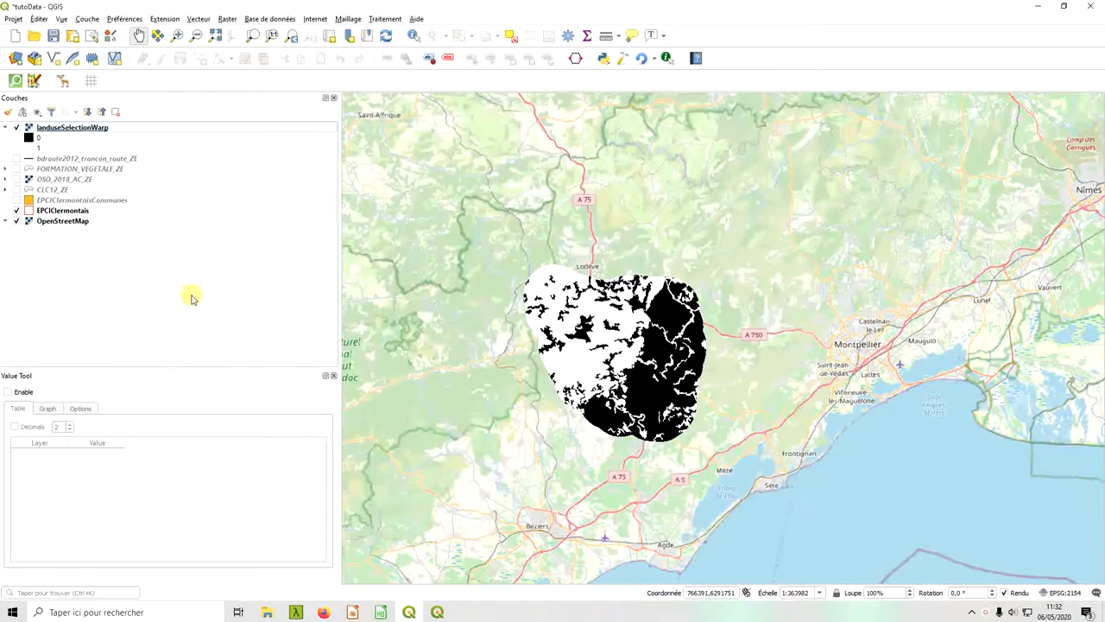
pyautogui.click(17, 127)
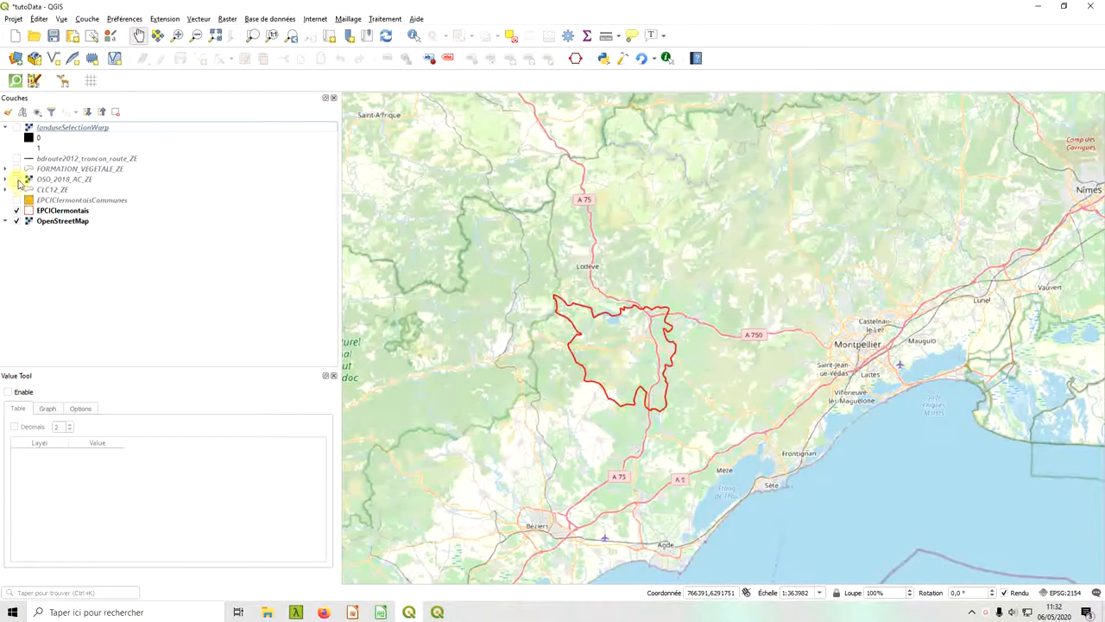
pyautogui.click(17, 179)
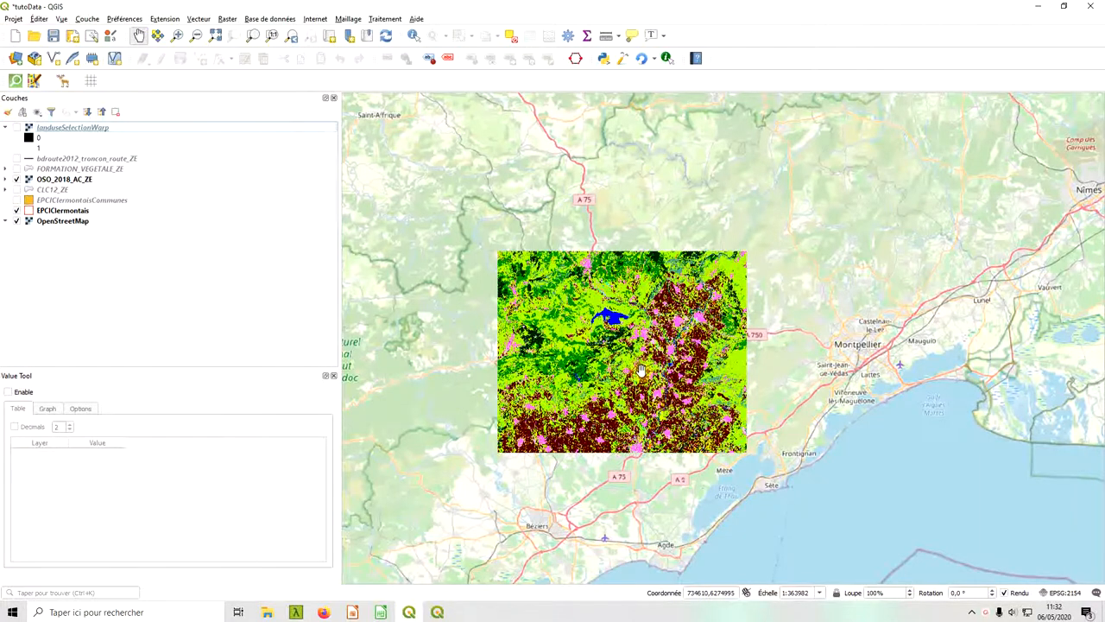
pyautogui.scroll(1, 640, 372)
pyautogui.moveTo(594, 399); pyautogui.dragTo(705, 406)
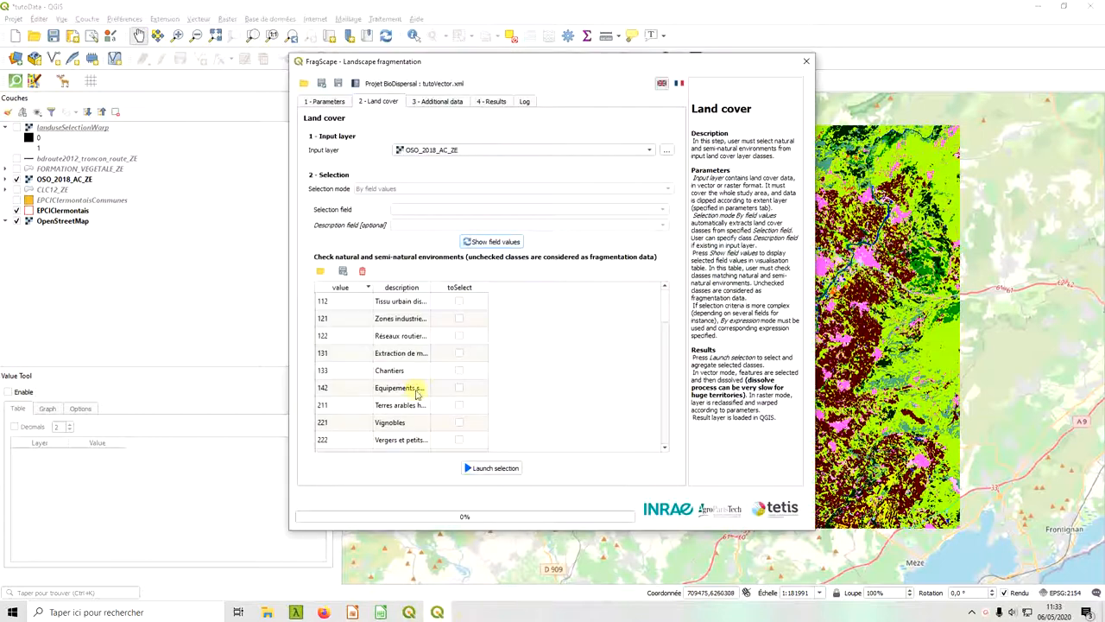
# Load the field values of OSO_2018_AC_ZE into the FragScape land cover table and look through the listed classes.
pyautogui.click(506, 246)
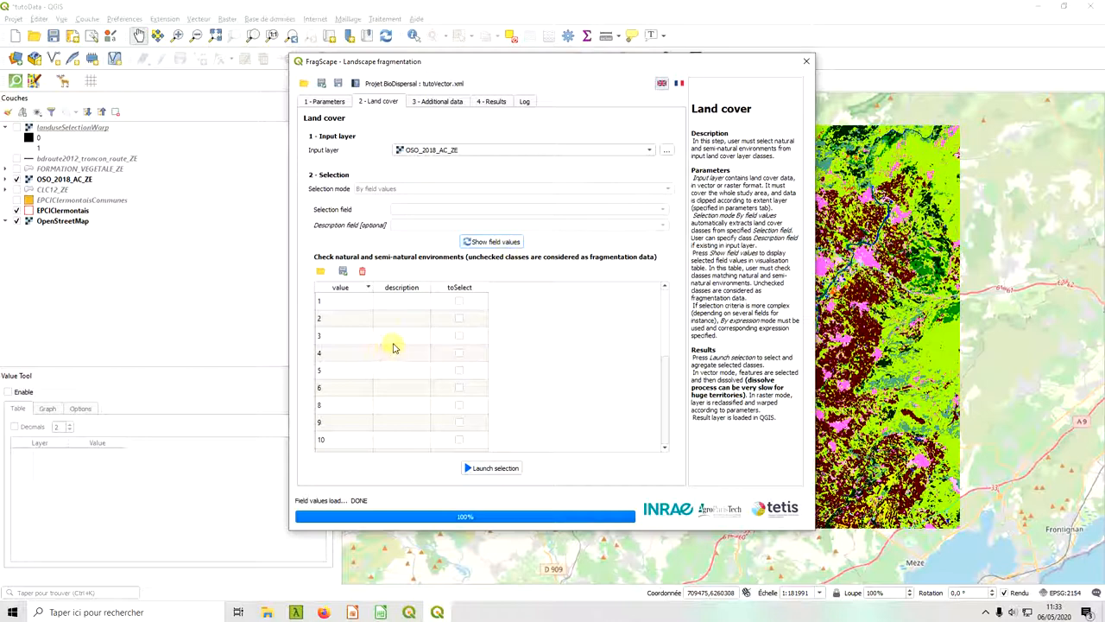
pyautogui.scroll(-3, 395, 354)
pyautogui.scroll(-1, 376, 399)
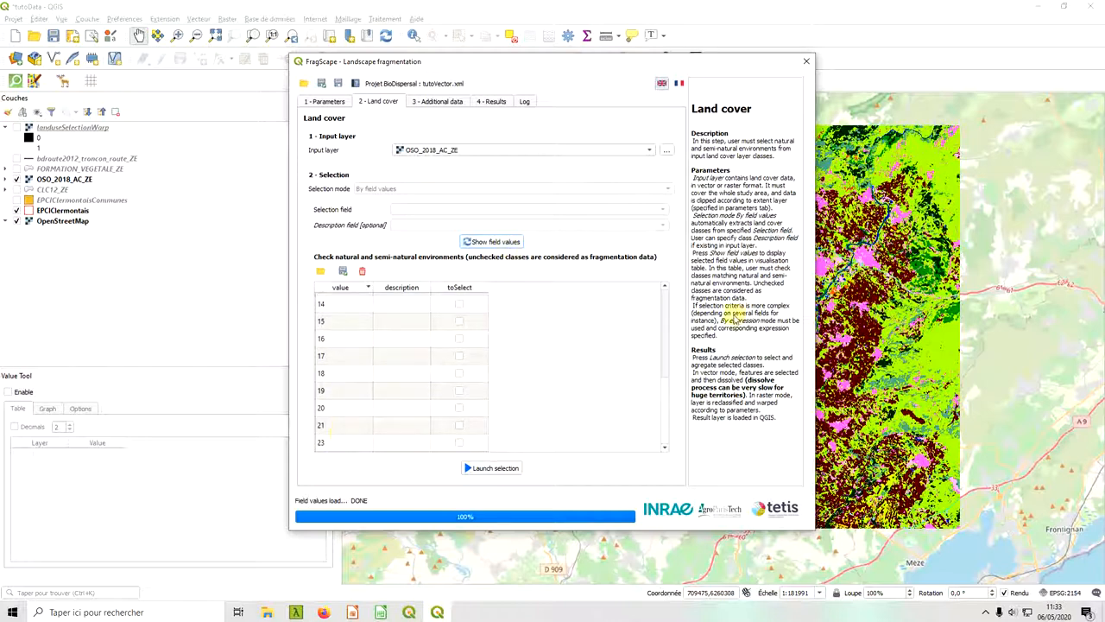
pyautogui.moveTo(664, 416); pyautogui.dragTo(685, 299)
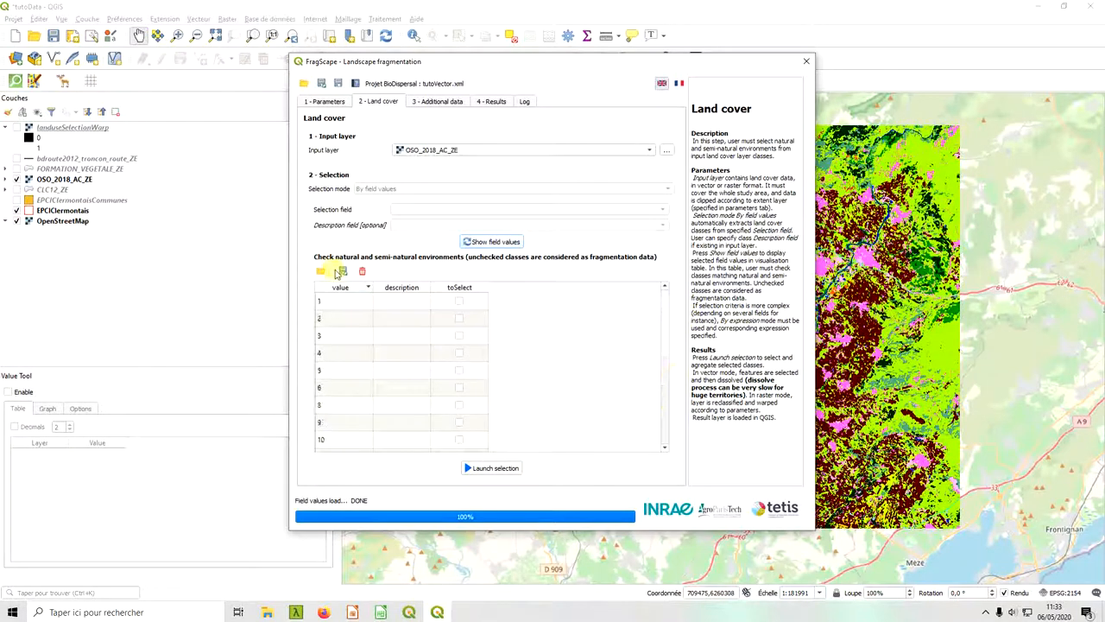
# Export the field values as osoFields.csv in the Raster folder and open that file in LibreOffice Calc with the default import options.
pyautogui.click(343, 273)
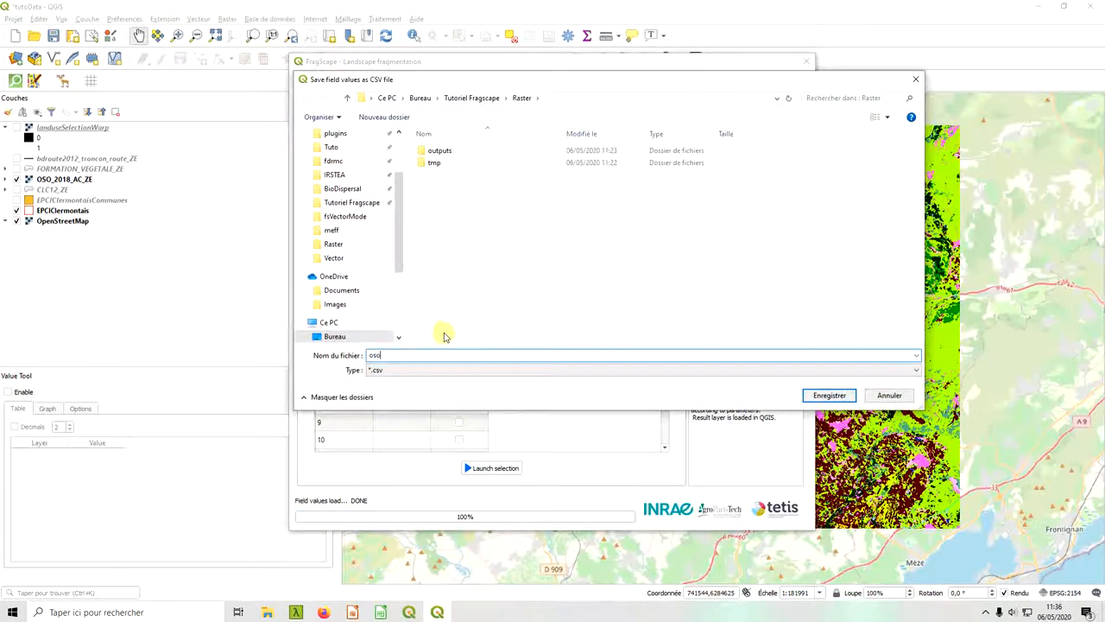
pyautogui.press('Return')
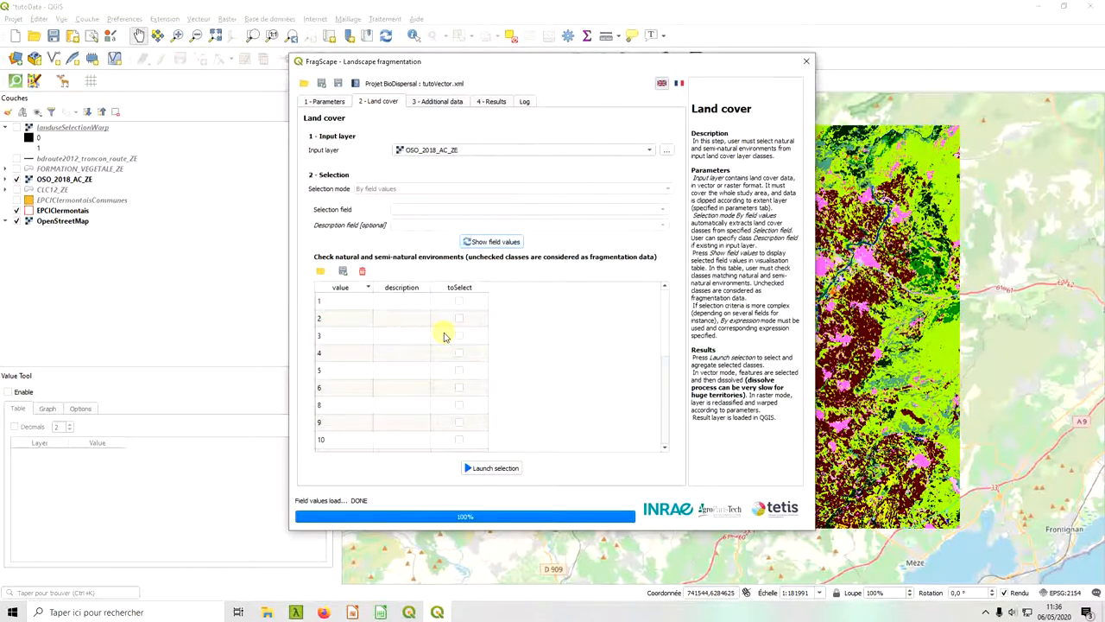
pyautogui.moveTo(267, 611)
pyautogui.click(403, 566)
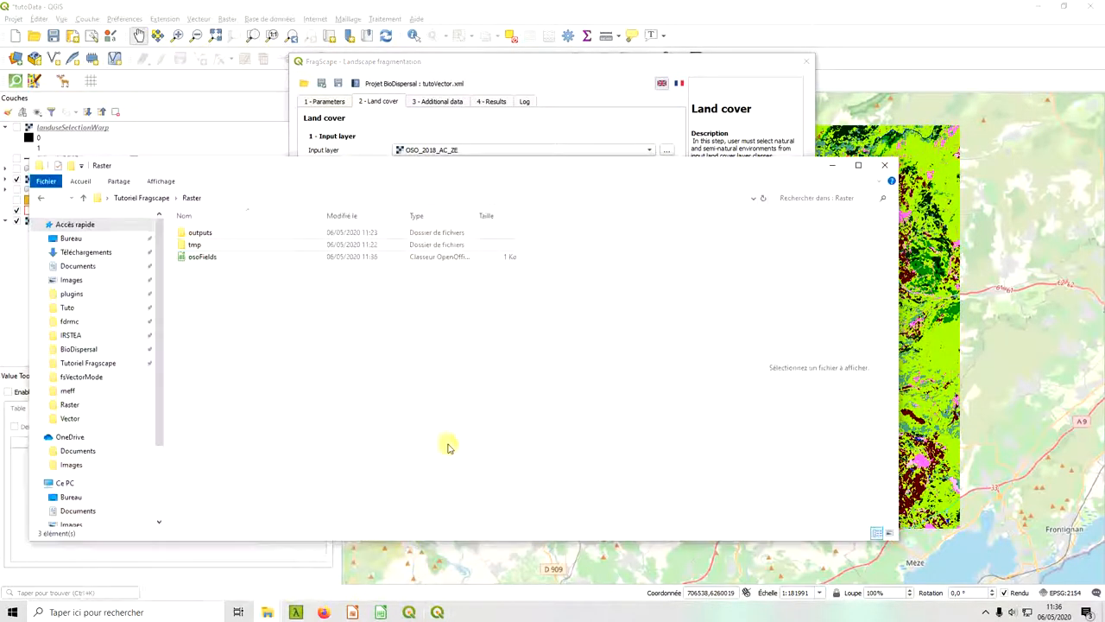
pyautogui.click(198, 264)
pyautogui.doubleClick(197, 266)
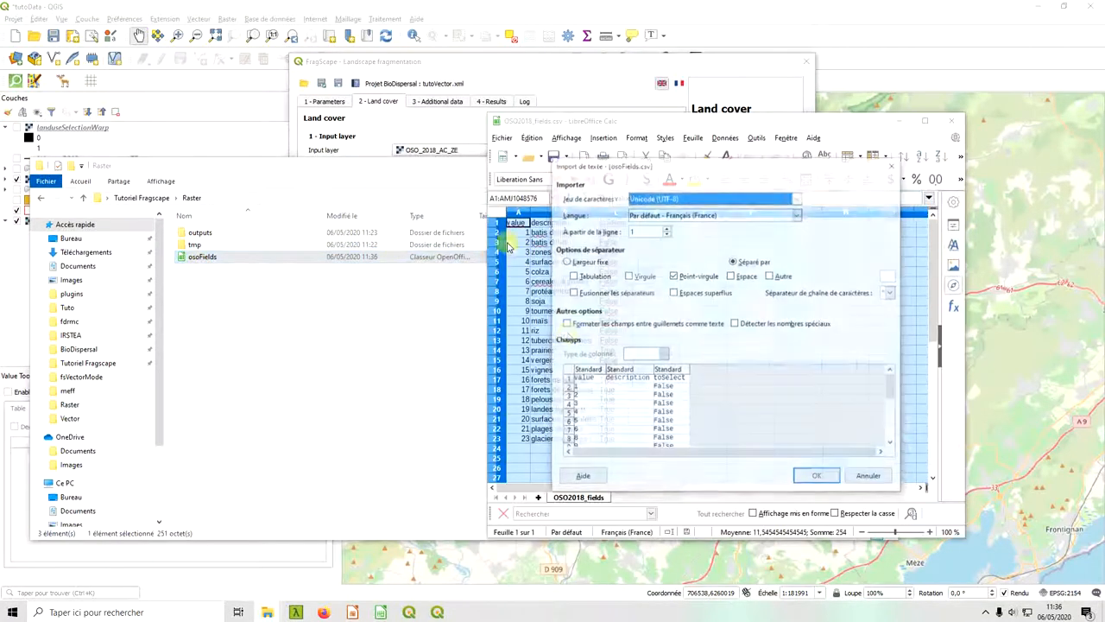
pyautogui.click(817, 477)
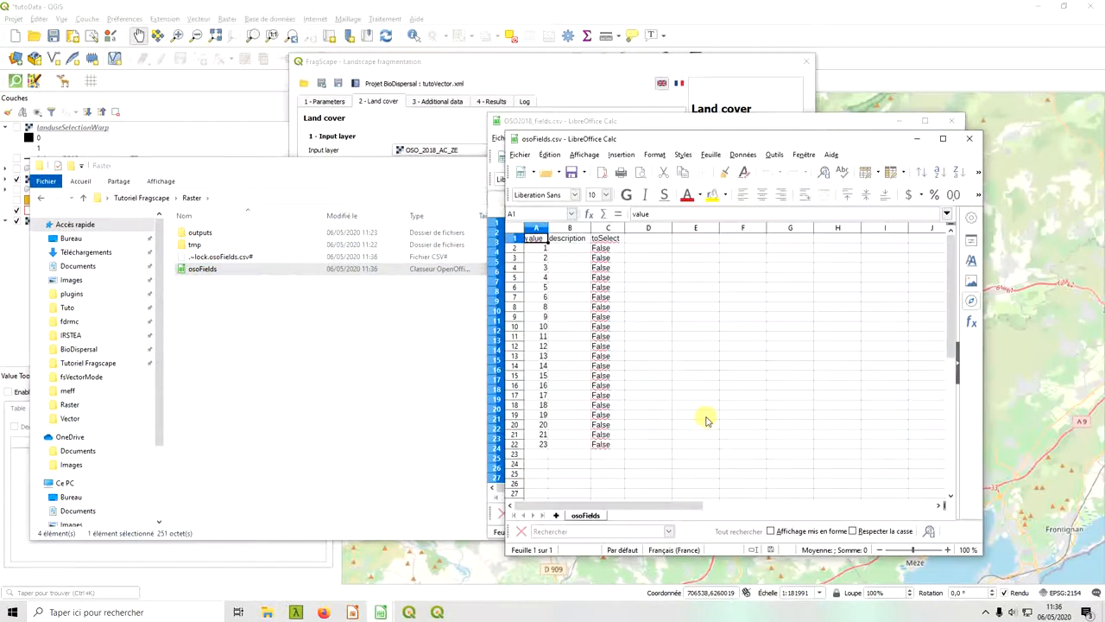
# Copy the whole table from OSO2018_fields.csv over the contents of osoFields.csv and save osoFields.csv.
pyautogui.click(583, 121)
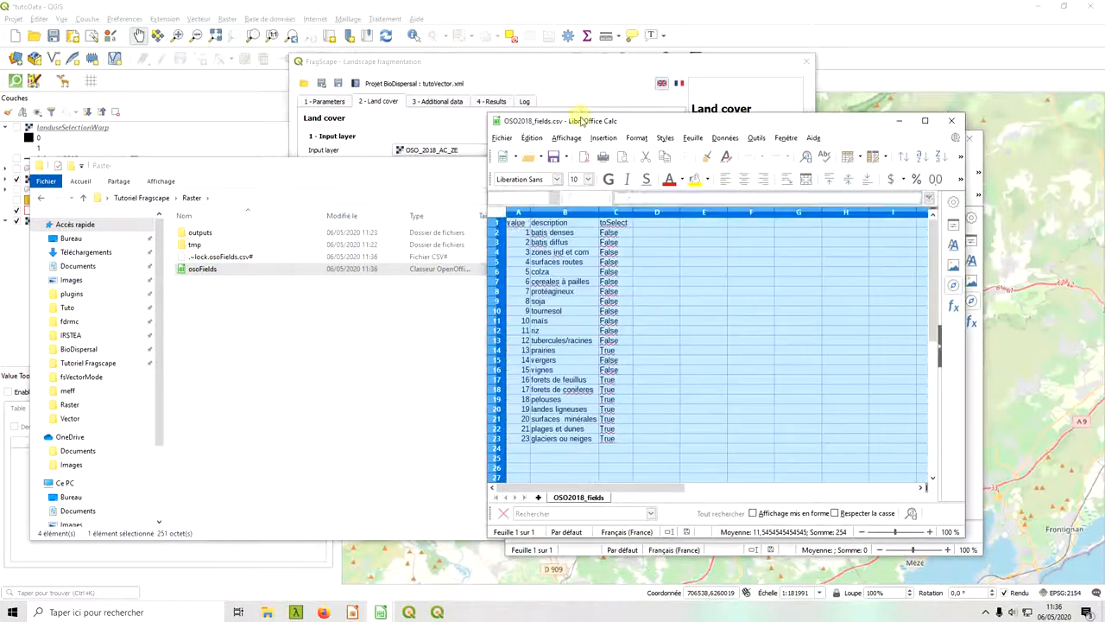
pyautogui.click(516, 227)
pyautogui.click(496, 213)
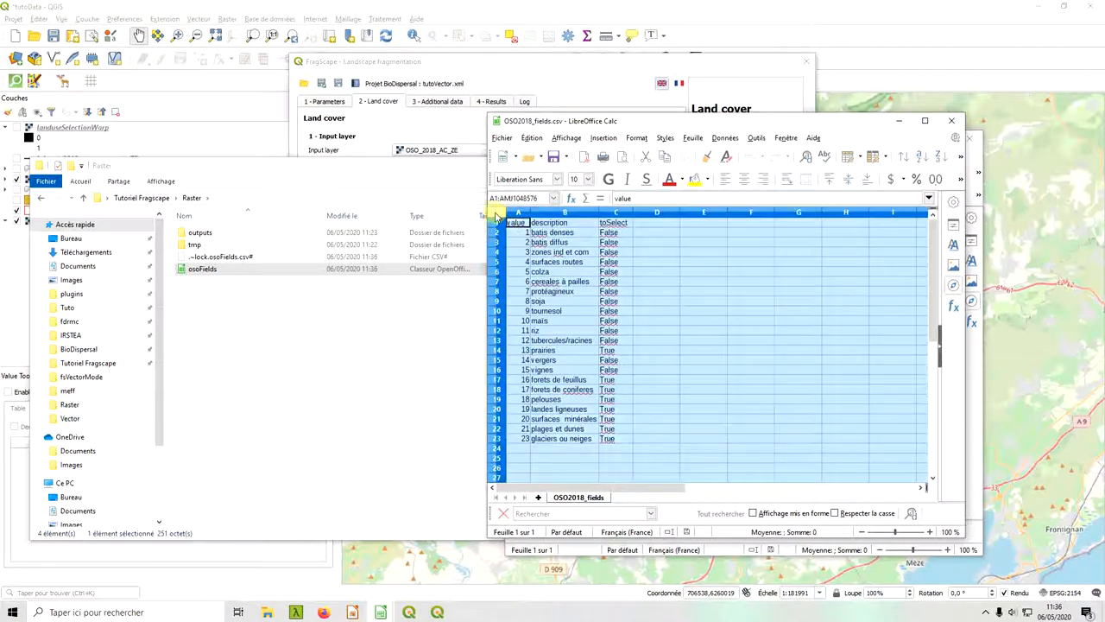
pyautogui.click(975, 481)
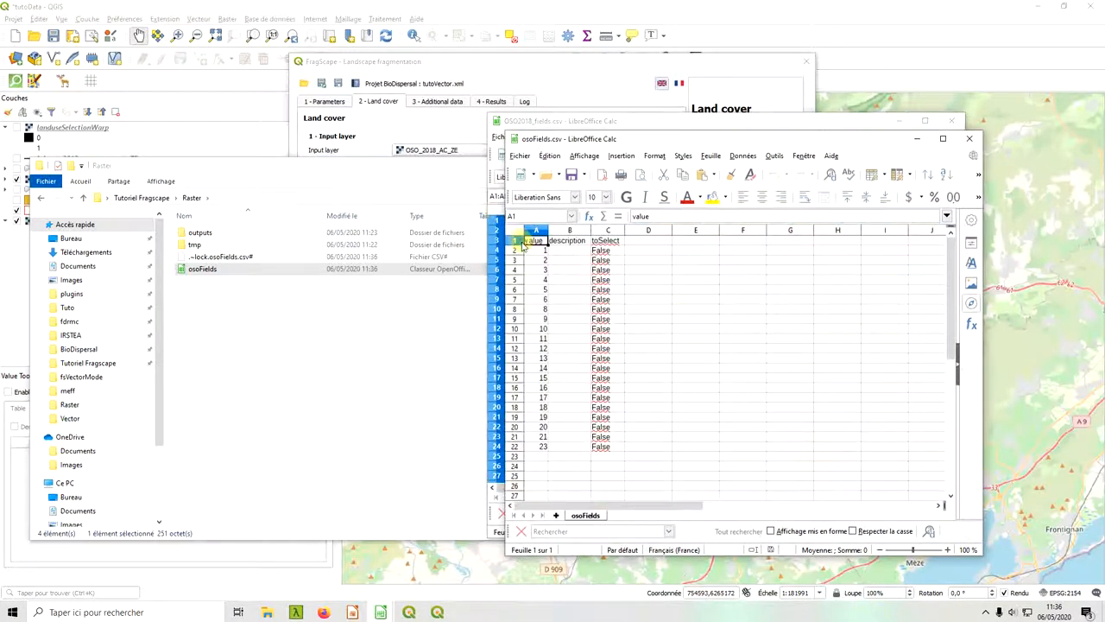
pyautogui.hotkey('ctrl', 'v')
pyautogui.click(779, 378)
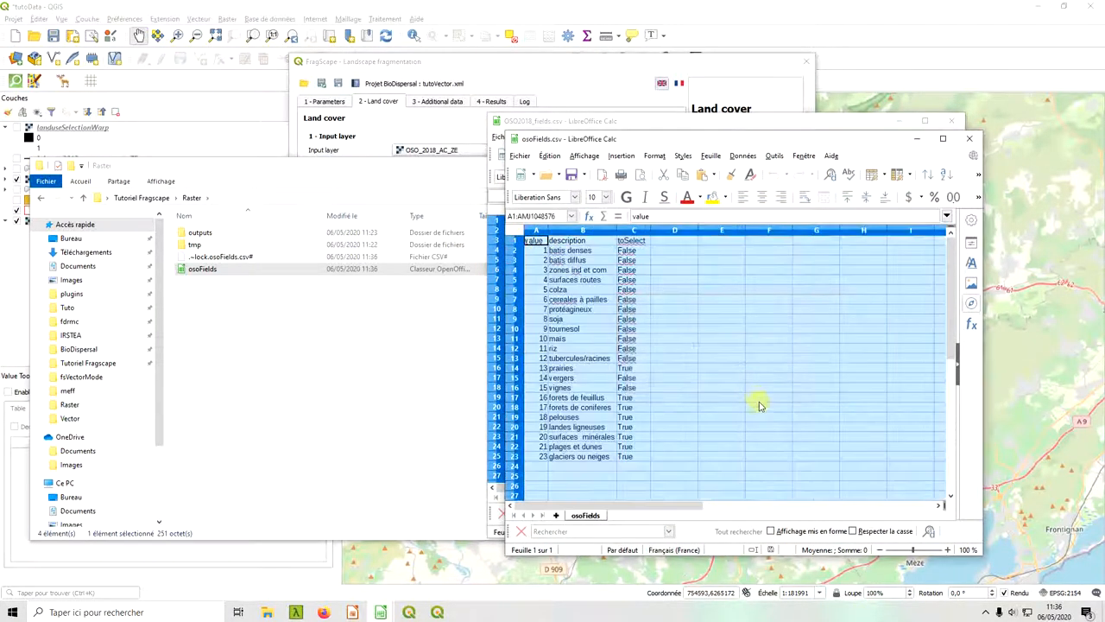
pyautogui.click(750, 299)
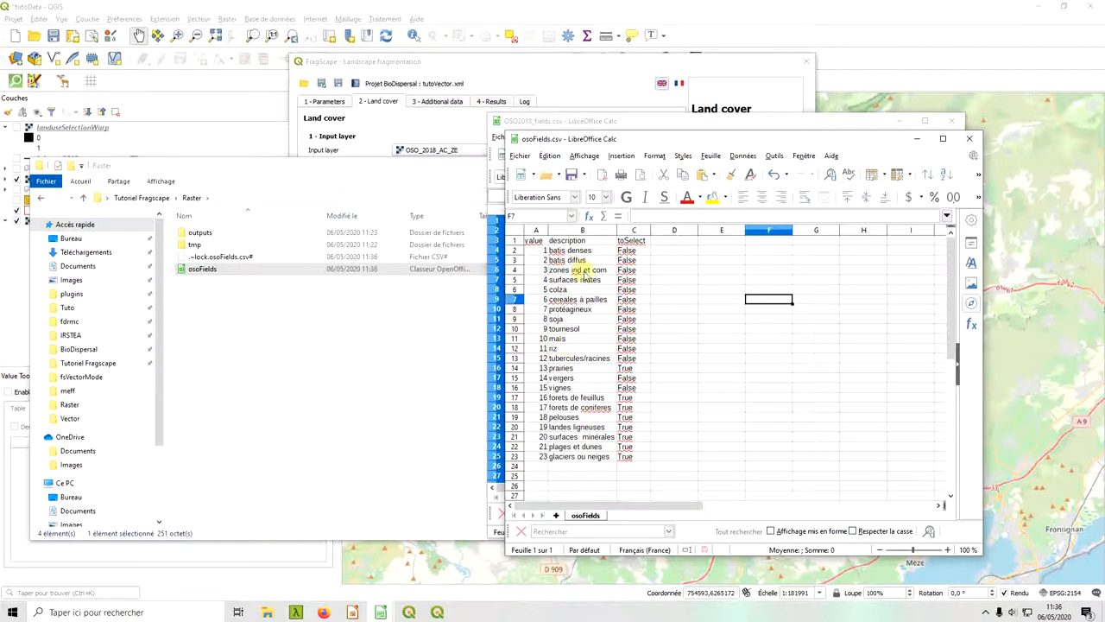
pyautogui.hotkey('ctrl', 's')
pyautogui.click(738, 398)
pyautogui.click(654, 280)
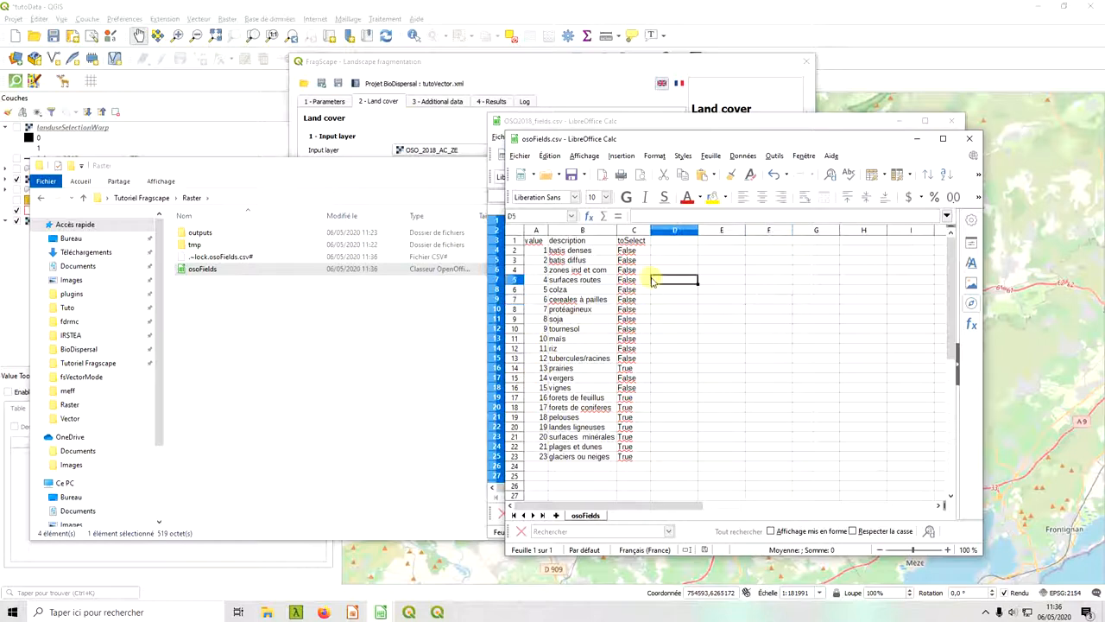
# Switch back to FragScape, load osoFields.csv into the land cover class table and review the descriptions and checked classes.
pyautogui.click(411, 62)
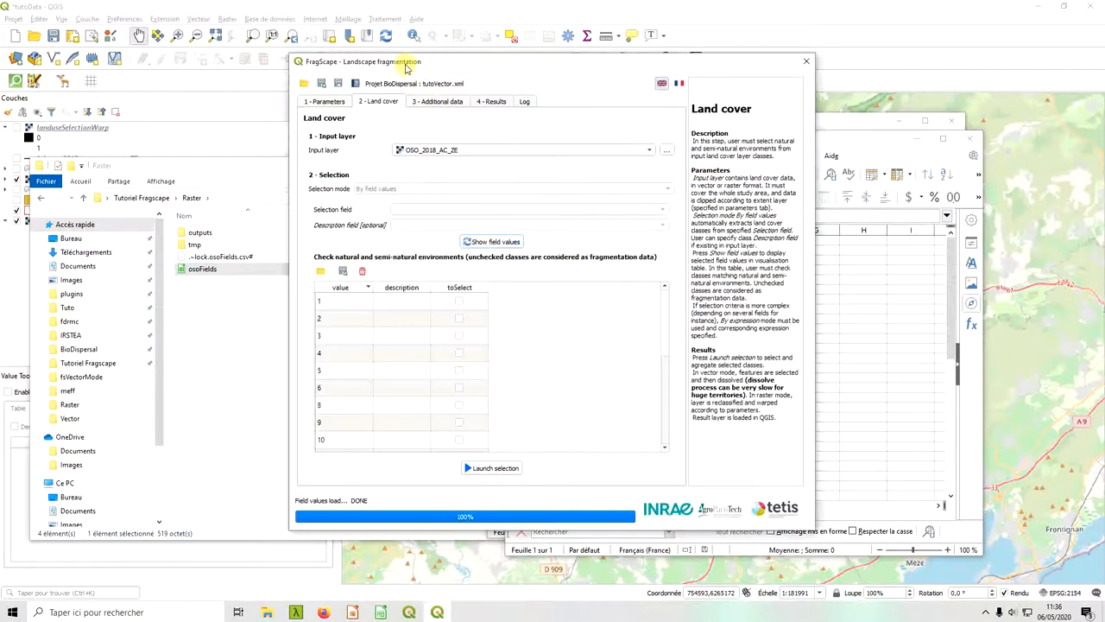
pyautogui.click(320, 272)
pyautogui.doubleClick(536, 176)
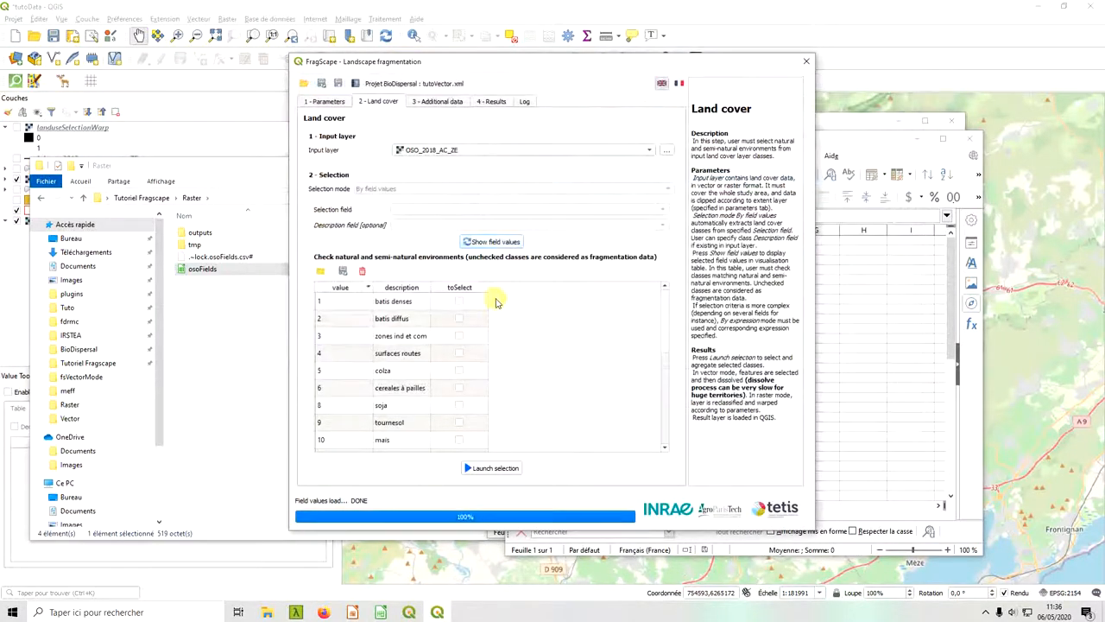
pyautogui.scroll(-3, 399, 344)
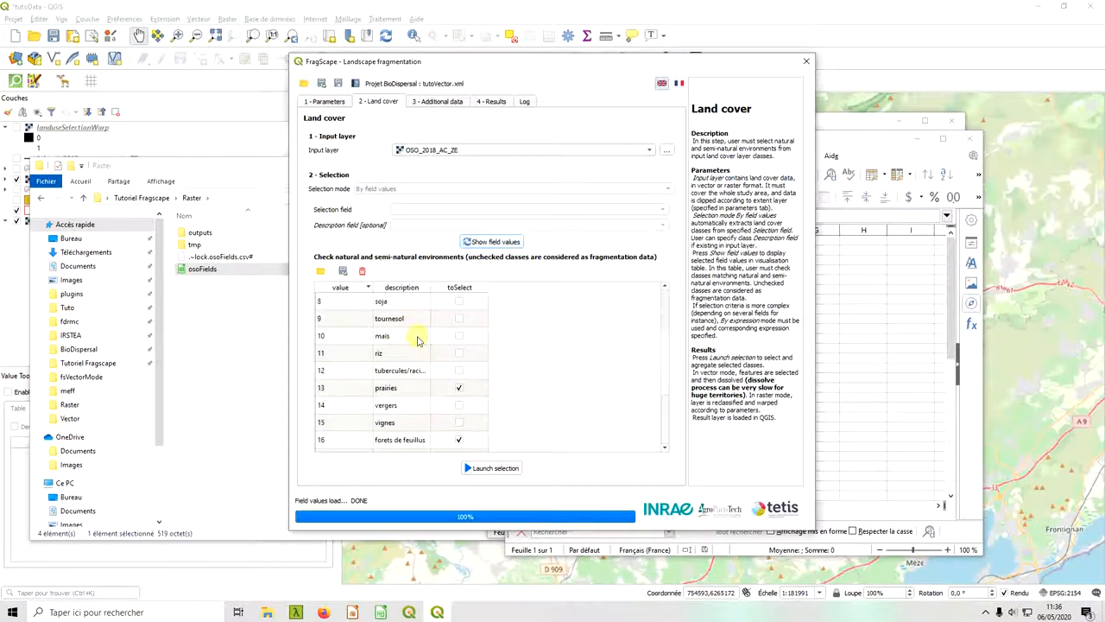
pyautogui.scroll(-1, 418, 368)
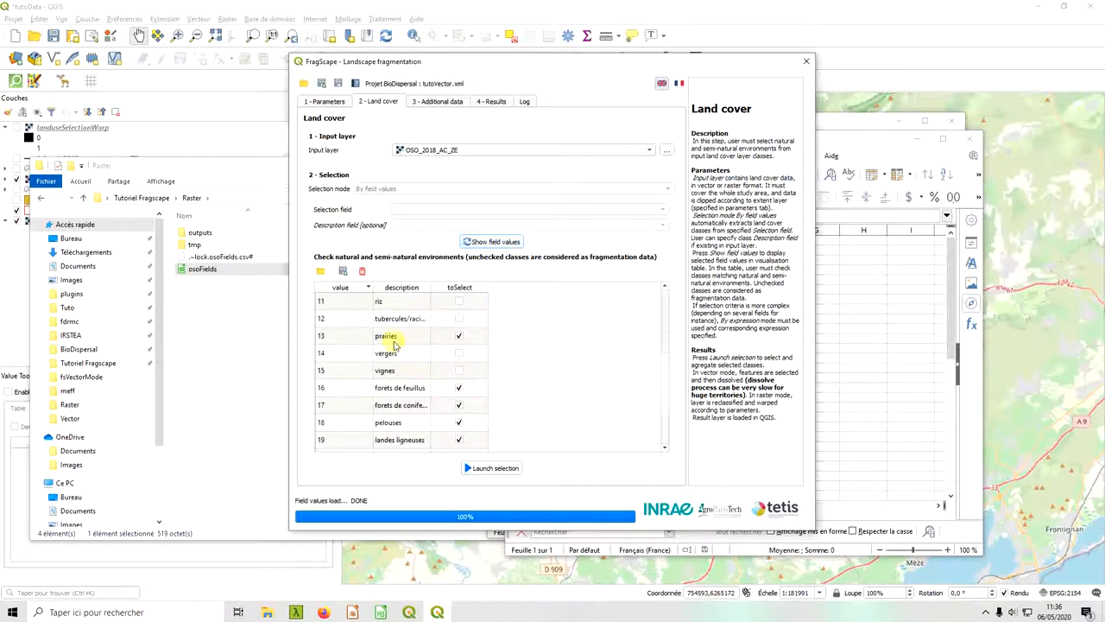
pyautogui.click(457, 335)
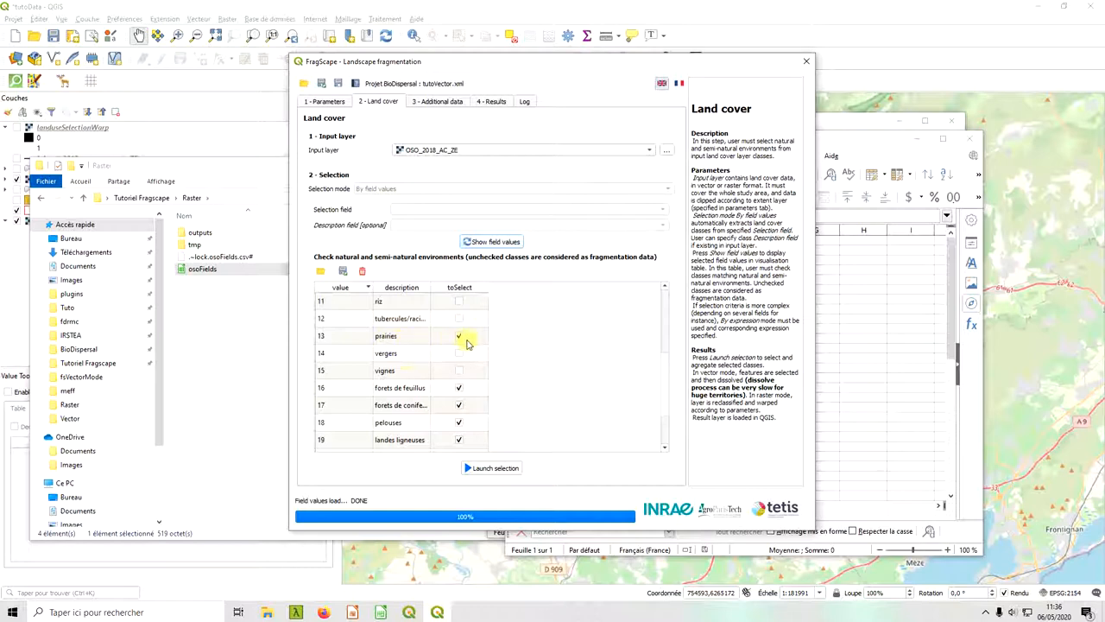
pyautogui.scroll(-1, 431, 405)
pyautogui.scroll(-1, 426, 390)
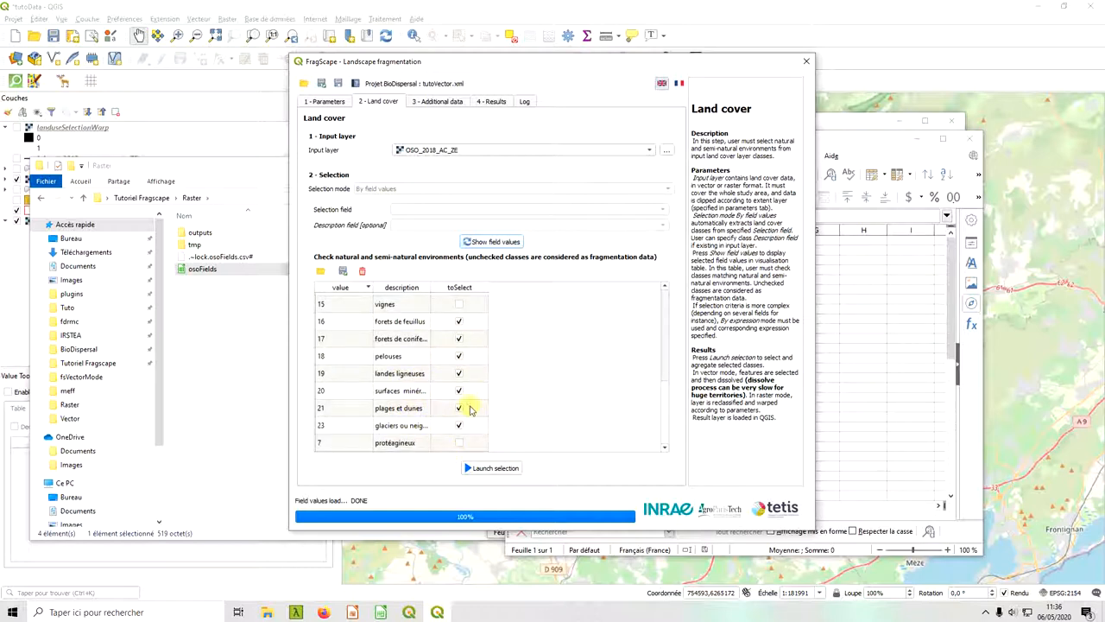
pyautogui.moveTo(668, 422); pyautogui.dragTo(661, 322)
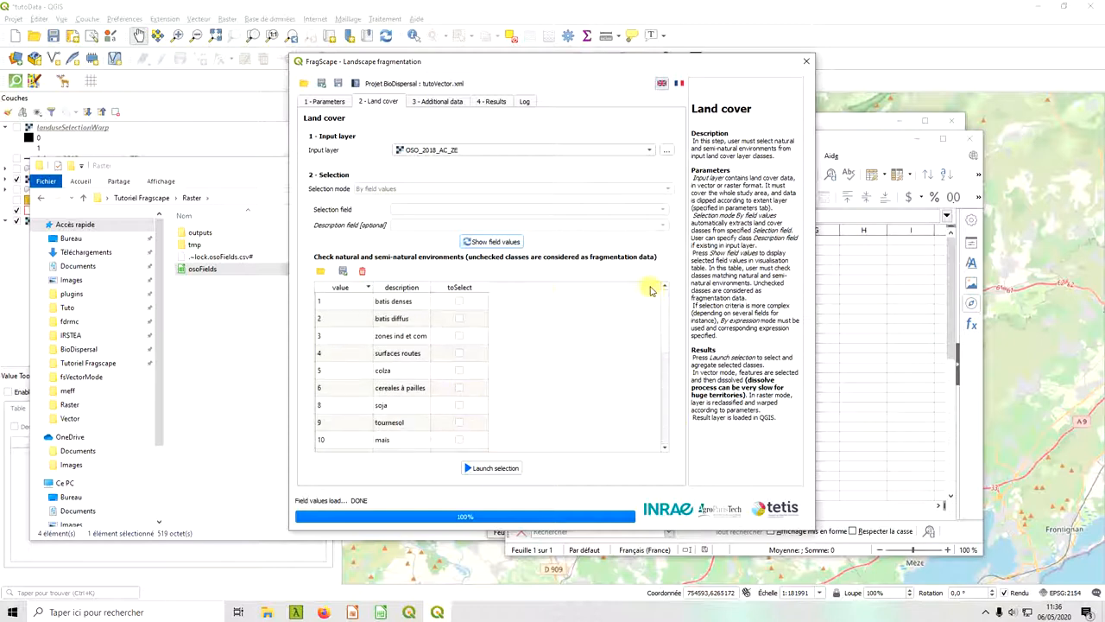
# Save the FragScape project under the new name tutoRaster in the Raster folder.
pyautogui.click(322, 84)
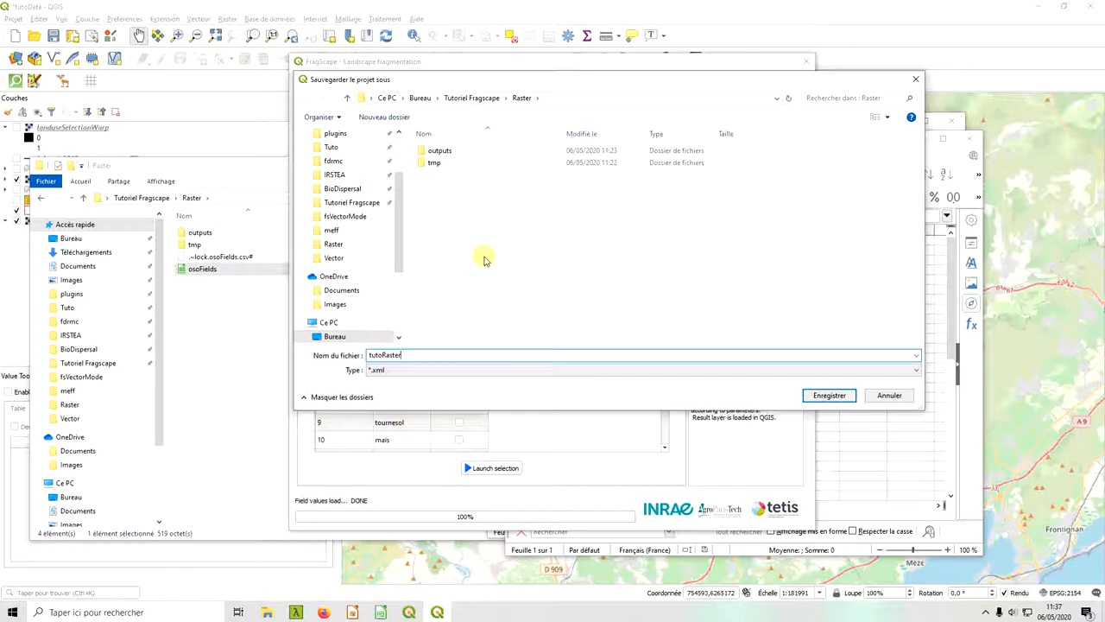
pyautogui.press('Return')
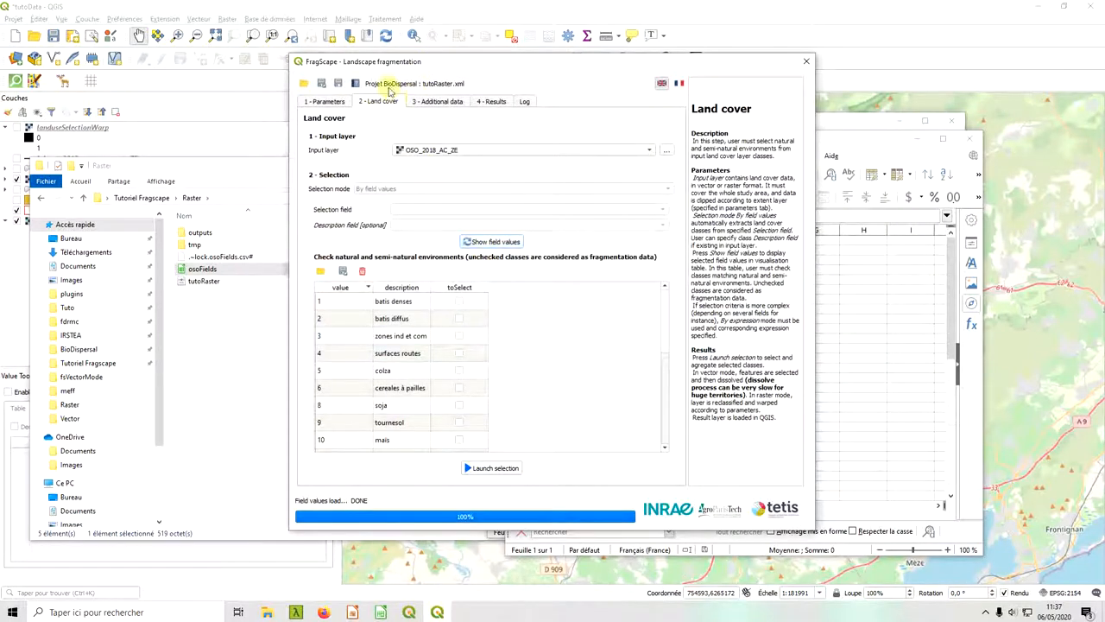
# Try to launch the land cover selection on OSO_2018_AC_ZE and read the latest entry in the FragScape log.
pyautogui.click(468, 6)
pyautogui.click(437, 611)
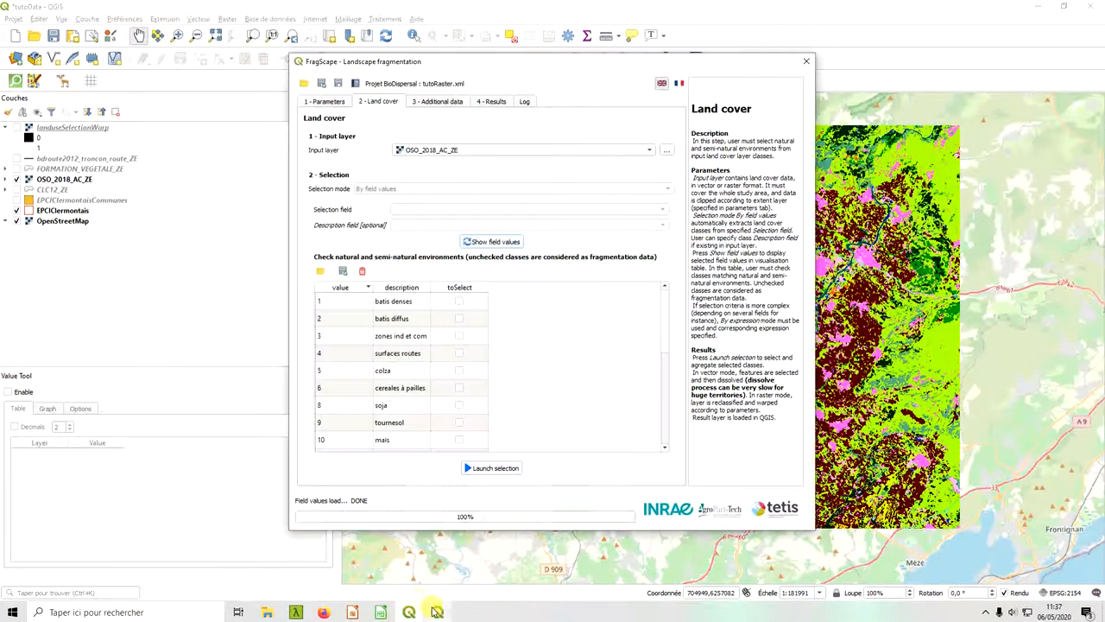
pyautogui.click(506, 472)
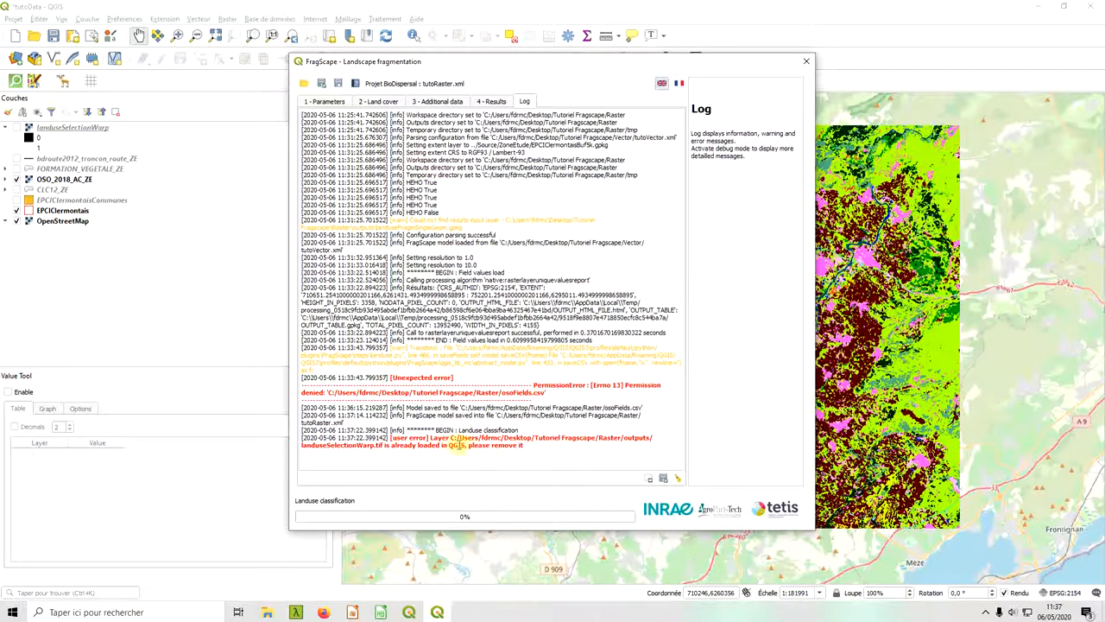
pyautogui.moveTo(429, 437); pyautogui.dragTo(524, 446)
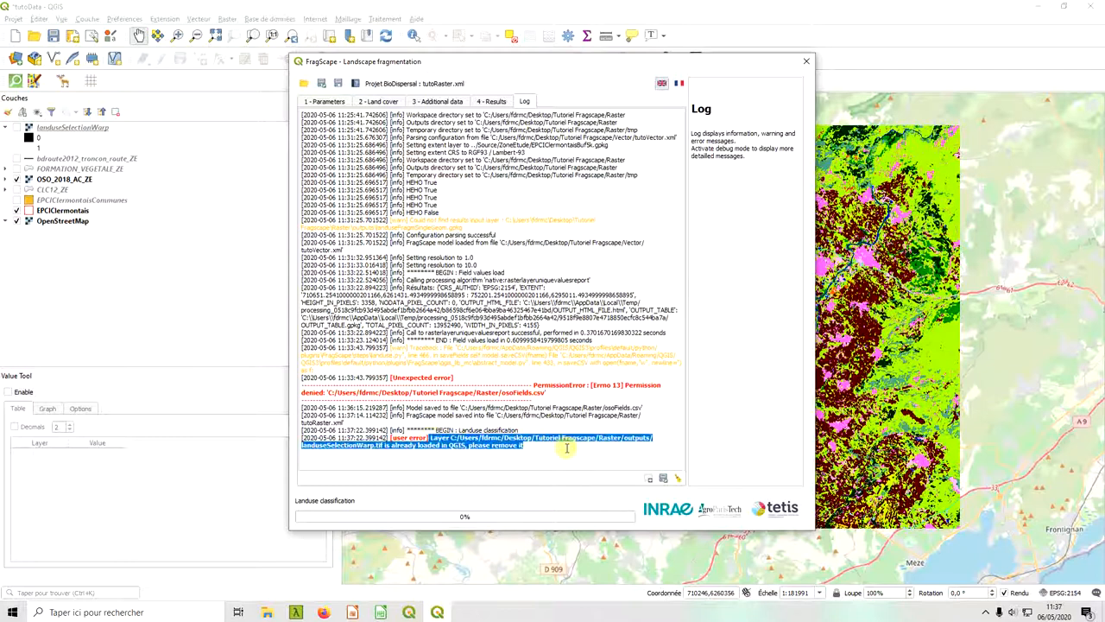
pyautogui.click(576, 461)
pyautogui.doubleClick(341, 444)
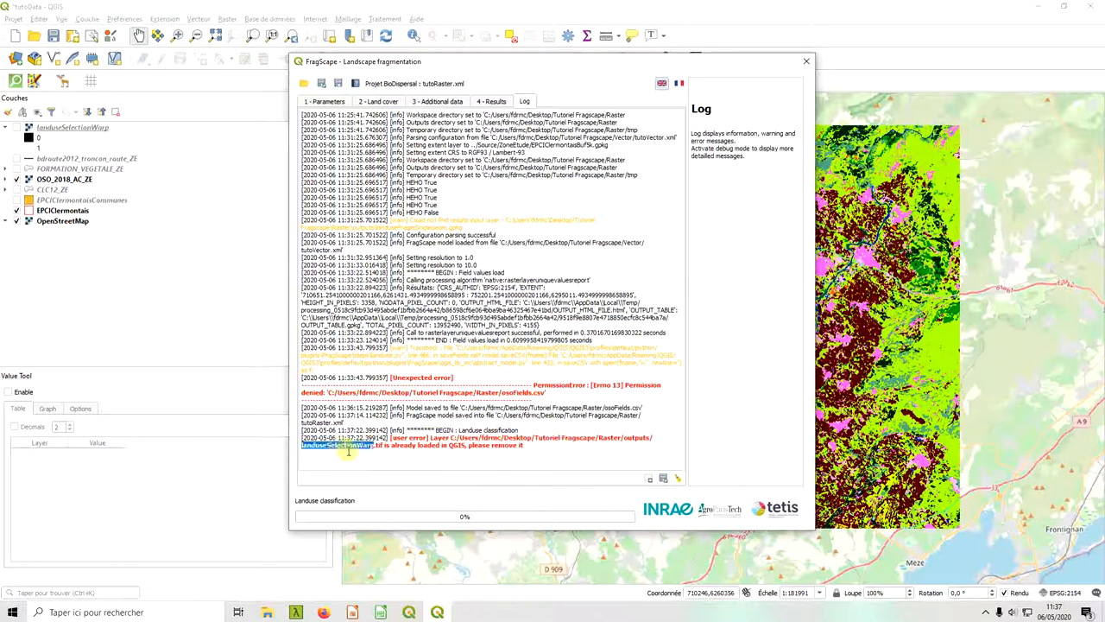
pyautogui.click(337, 458)
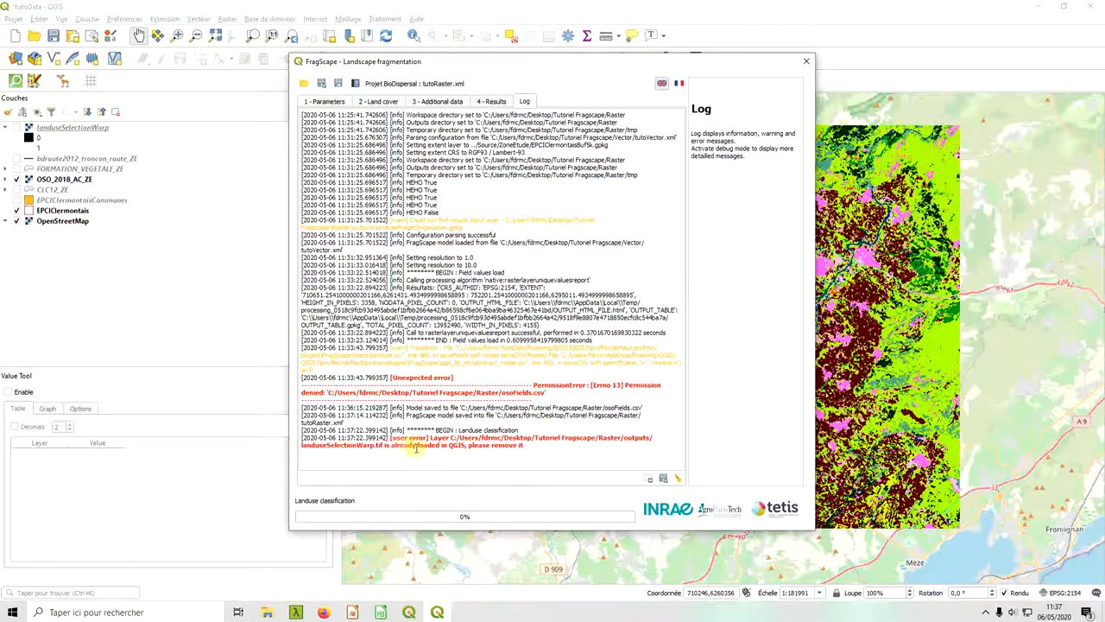
# Return to the map, show the old landuseSelectionWarp layer and remove it from the project.
pyautogui.press('Escape')
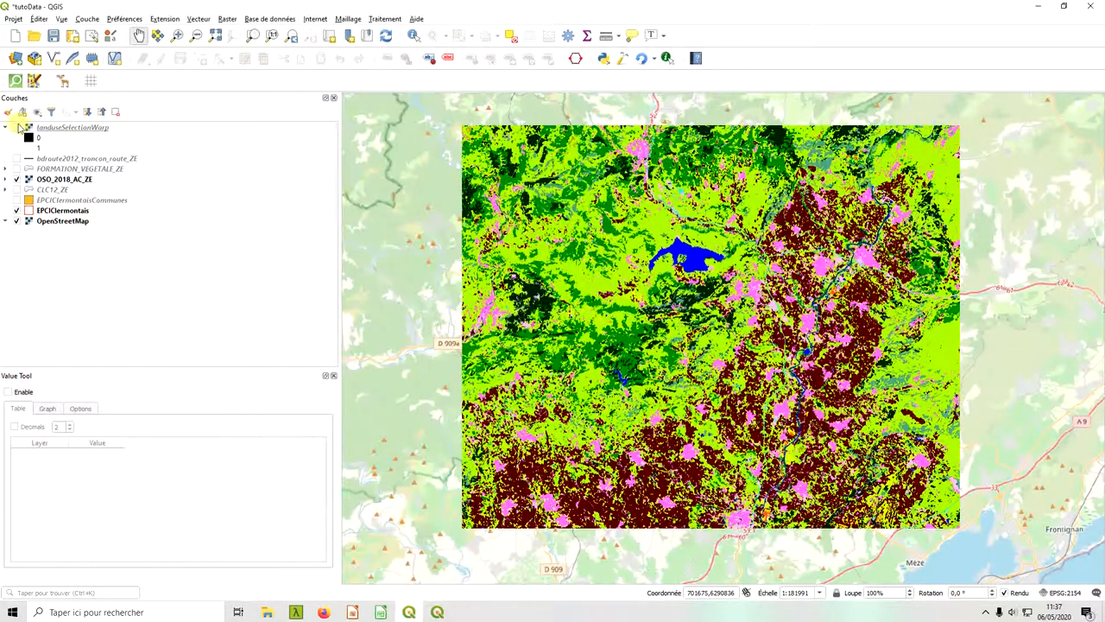
pyautogui.click(17, 127)
pyautogui.click(67, 128)
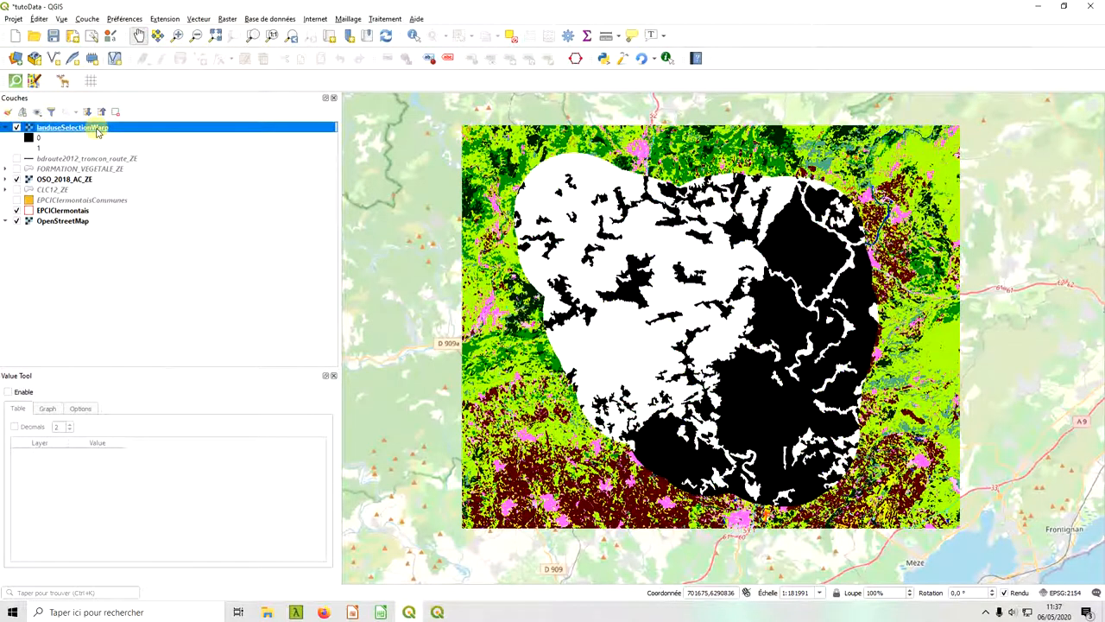
pyautogui.rightClick(97, 130)
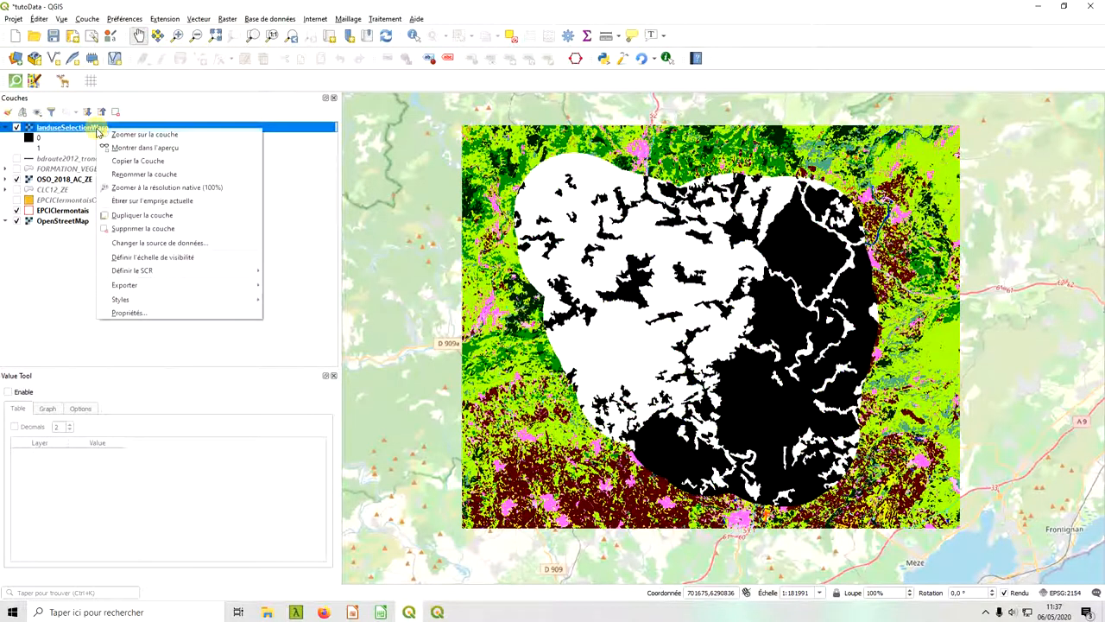
pyautogui.click(185, 227)
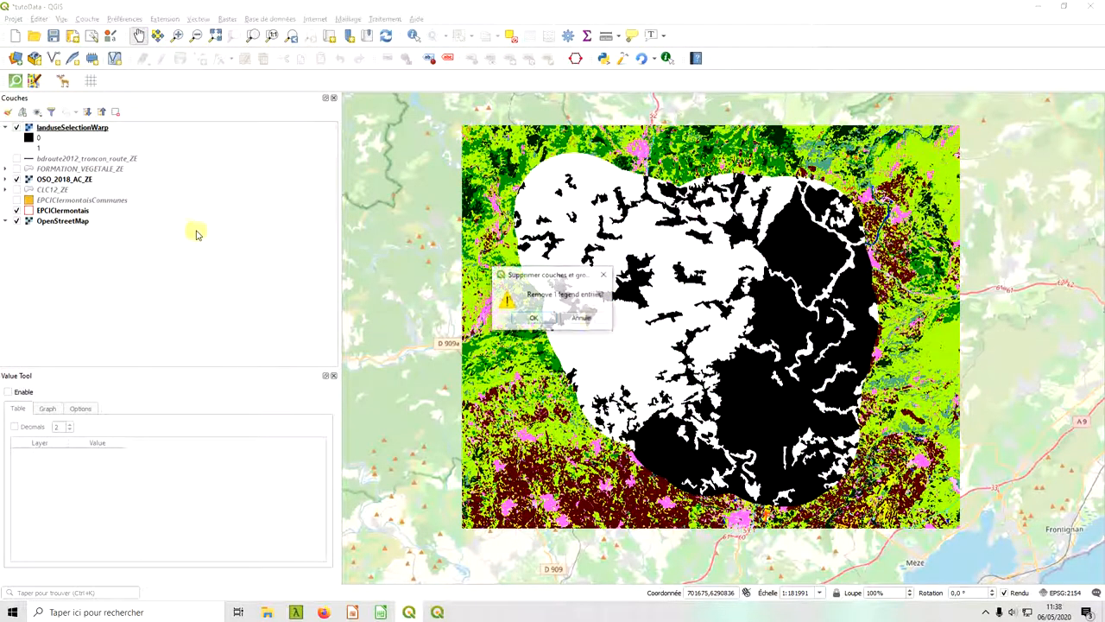
pyautogui.click(542, 322)
# Relaunch the FragScape land cover selection on OSO_2018_AC_ZE and view the resulting raster on the map.
pyautogui.click(437, 613)
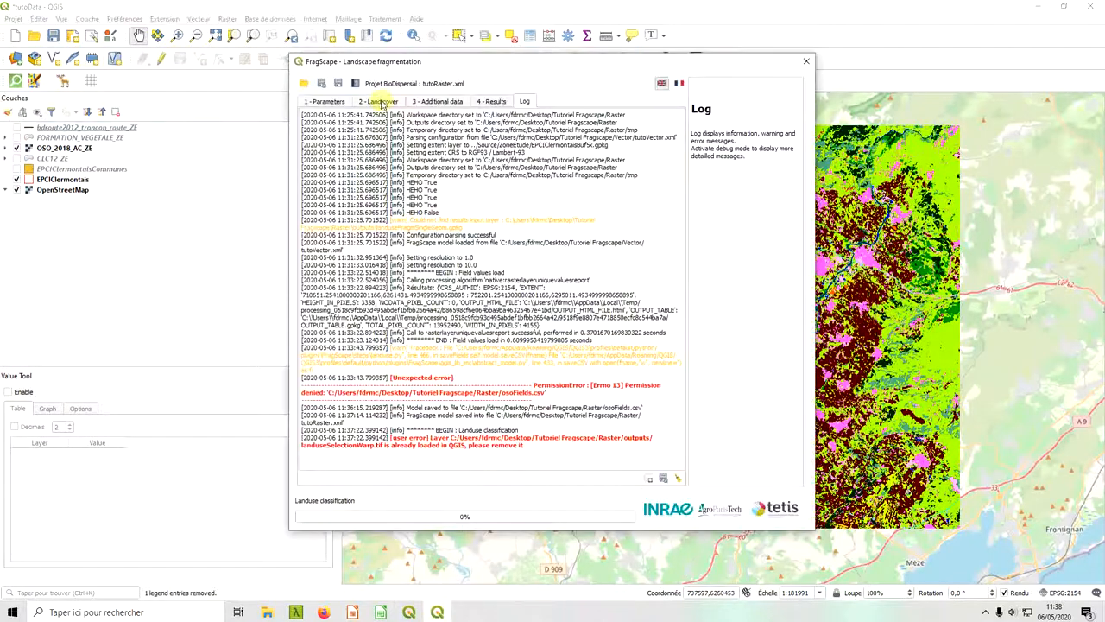
pyautogui.click(379, 101)
pyautogui.click(503, 470)
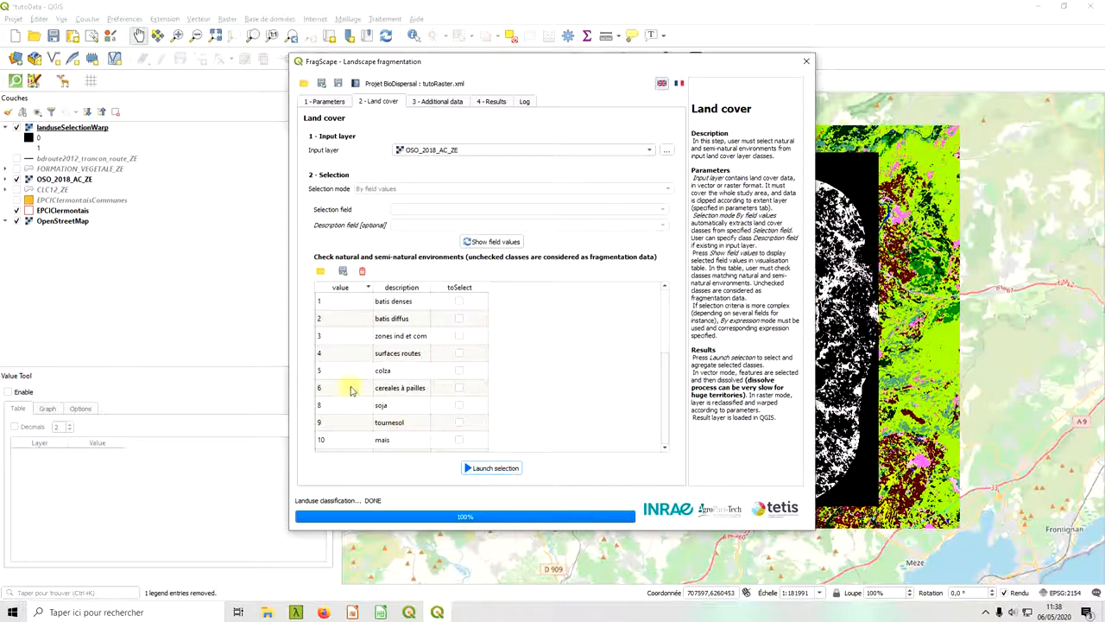
pyautogui.click(228, 307)
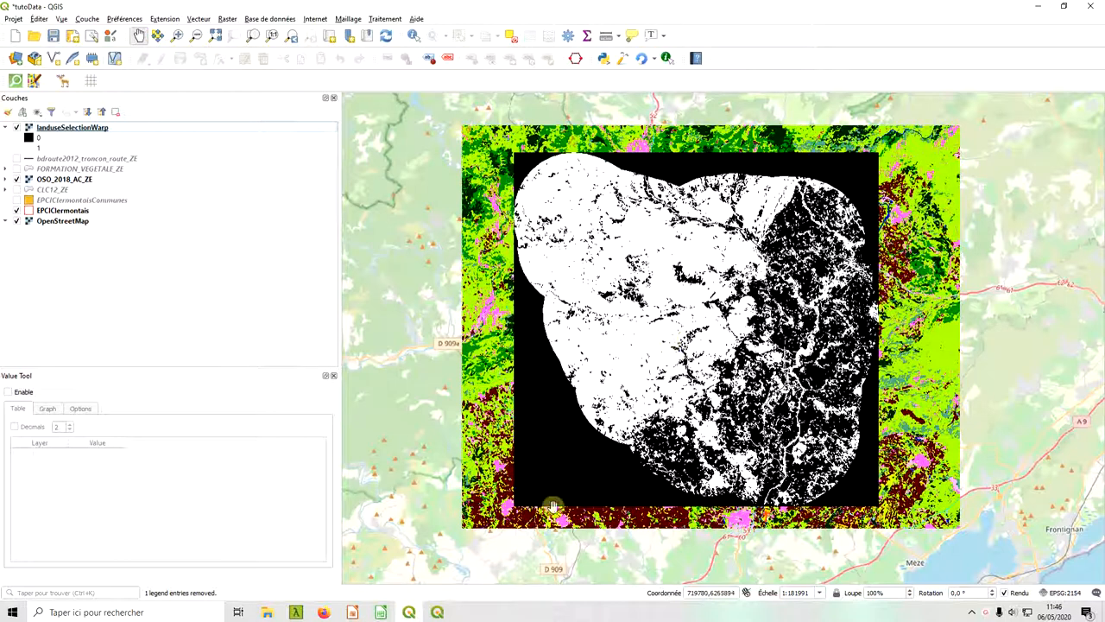
# Integrate the ranked road and forest selections into landuseSelectionWarp in FragScape and examine the merged raster on the map.
pyautogui.click(438, 611)
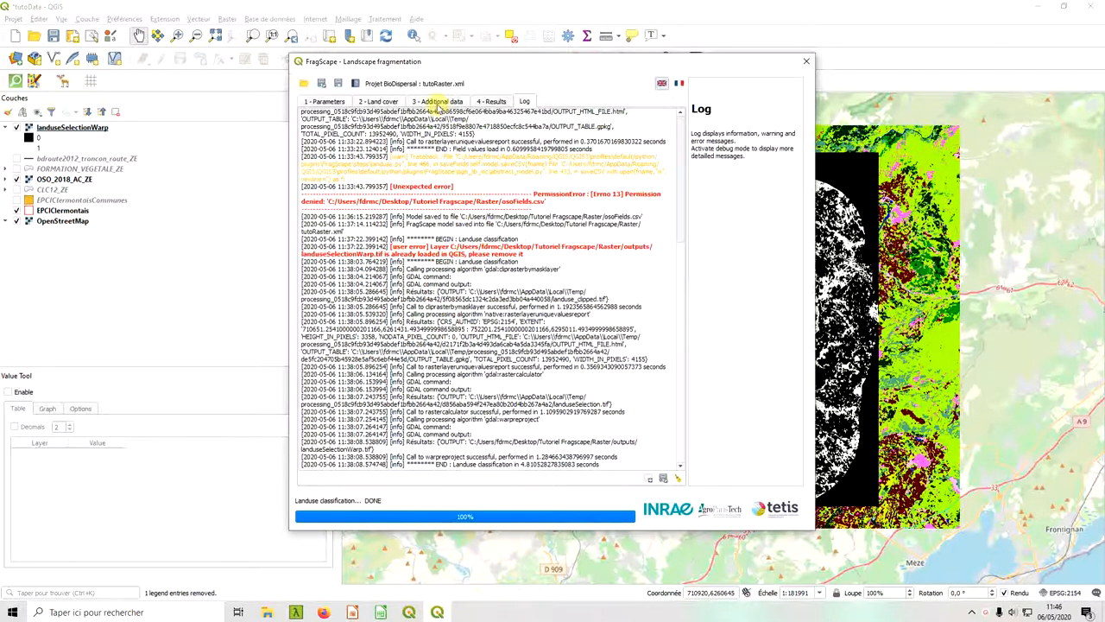
pyautogui.click(438, 102)
pyautogui.click(528, 471)
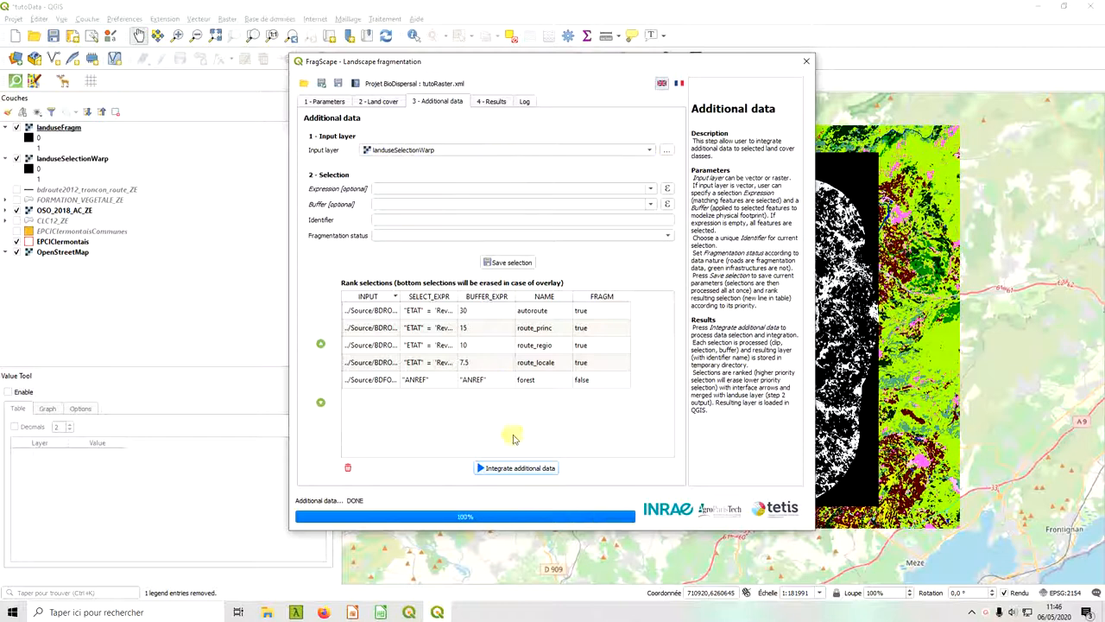
pyautogui.click(684, 4)
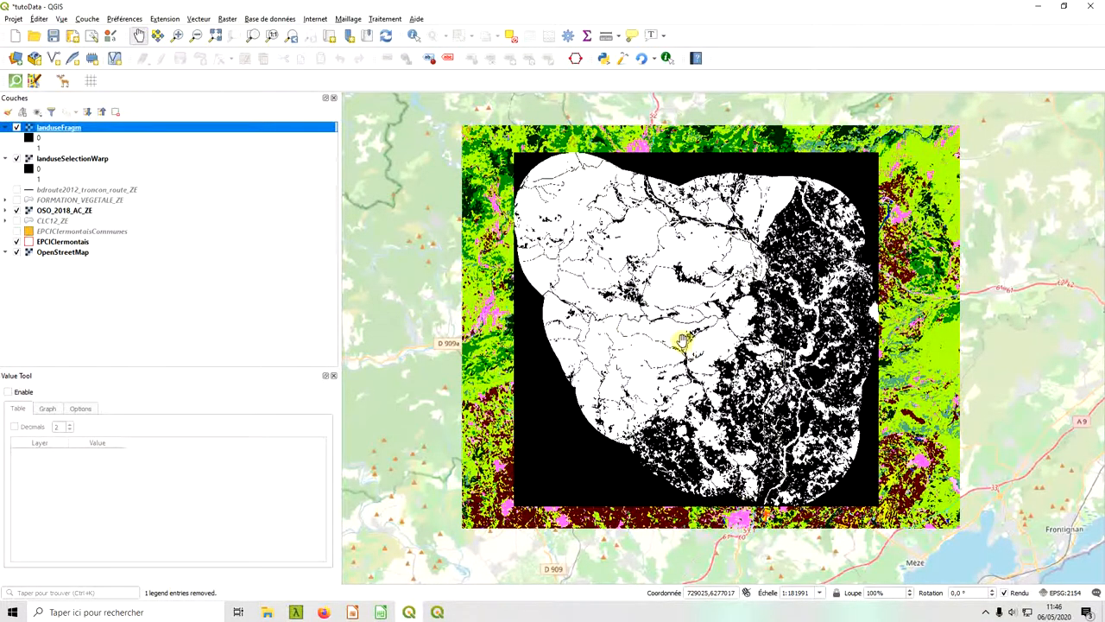
pyautogui.scroll(1, 652, 343)
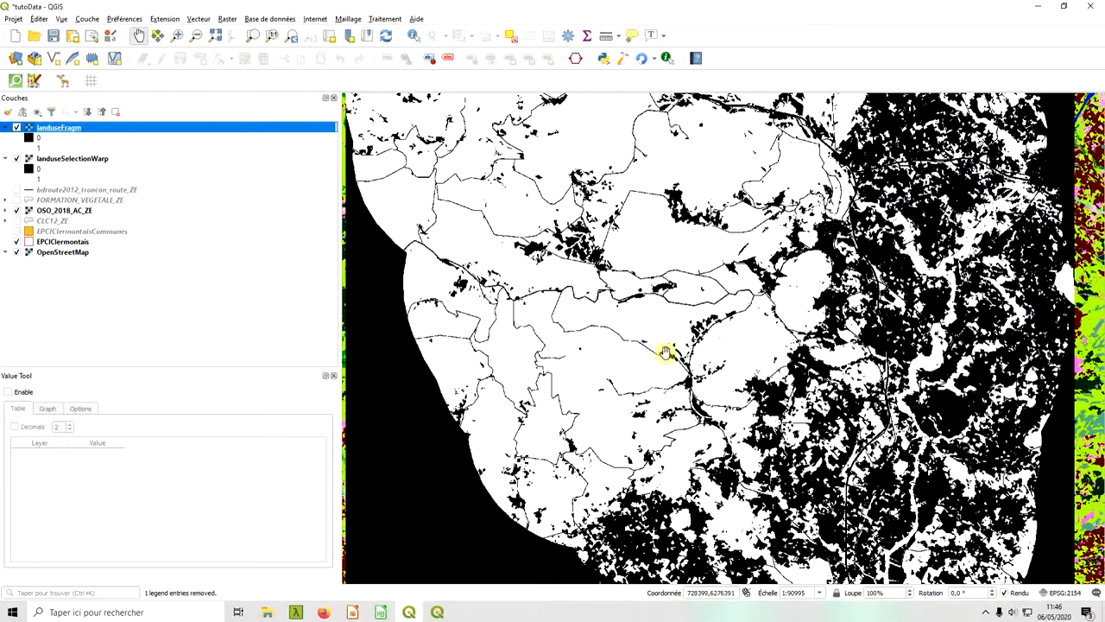
pyautogui.scroll(-1, 668, 315)
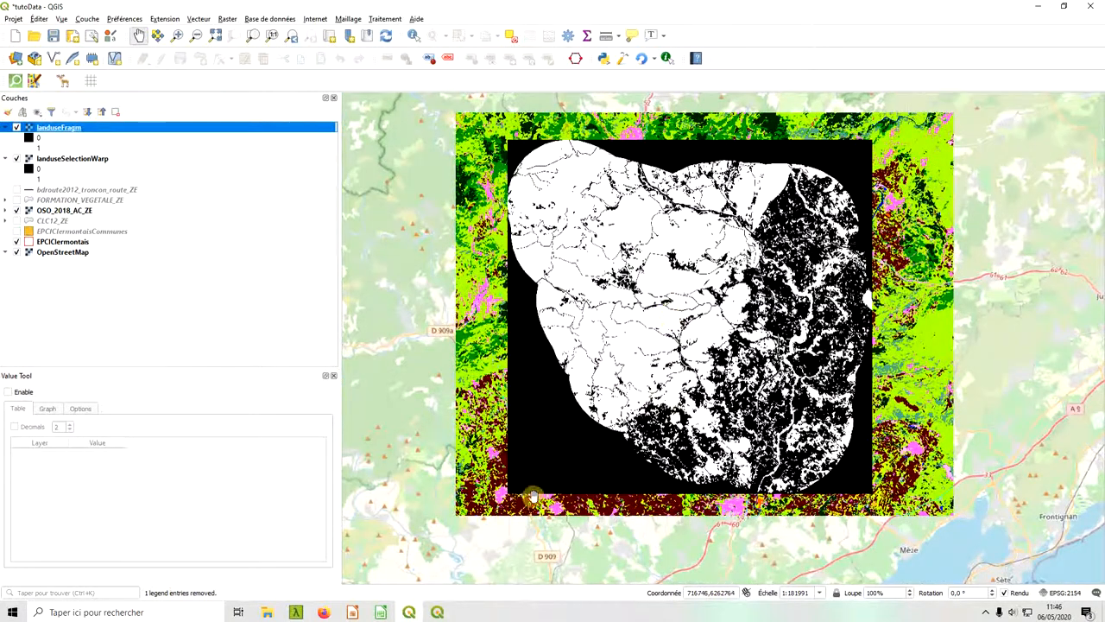
pyautogui.moveTo(579, 430); pyautogui.dragTo(575, 457)
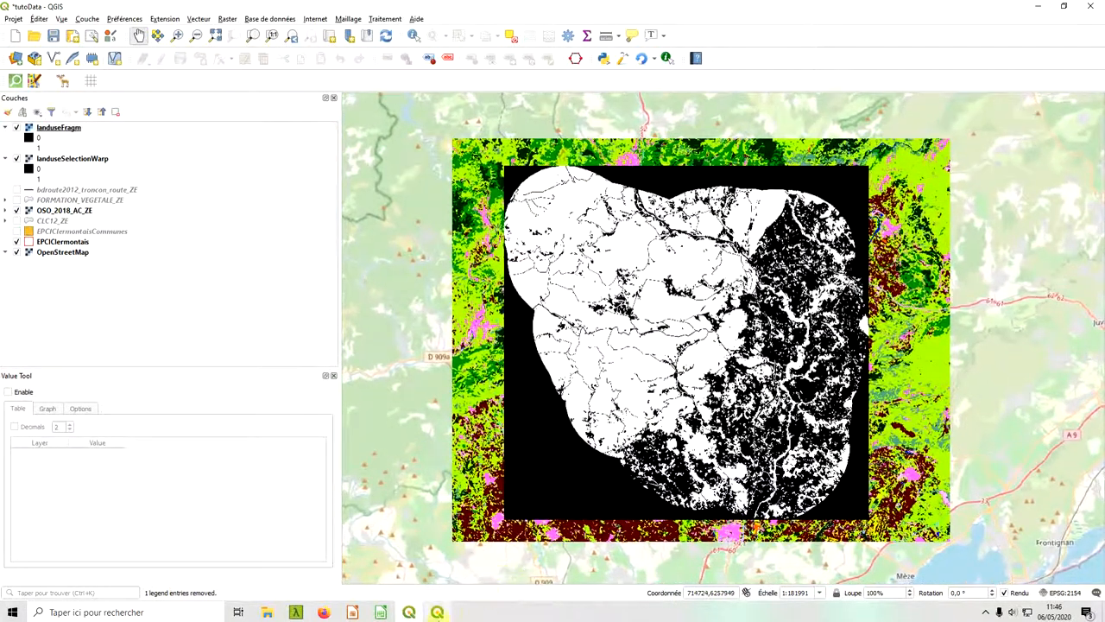
# Go to the FragScape results settings and choose km² (square kilometers) as the unit of area.
pyautogui.click(438, 611)
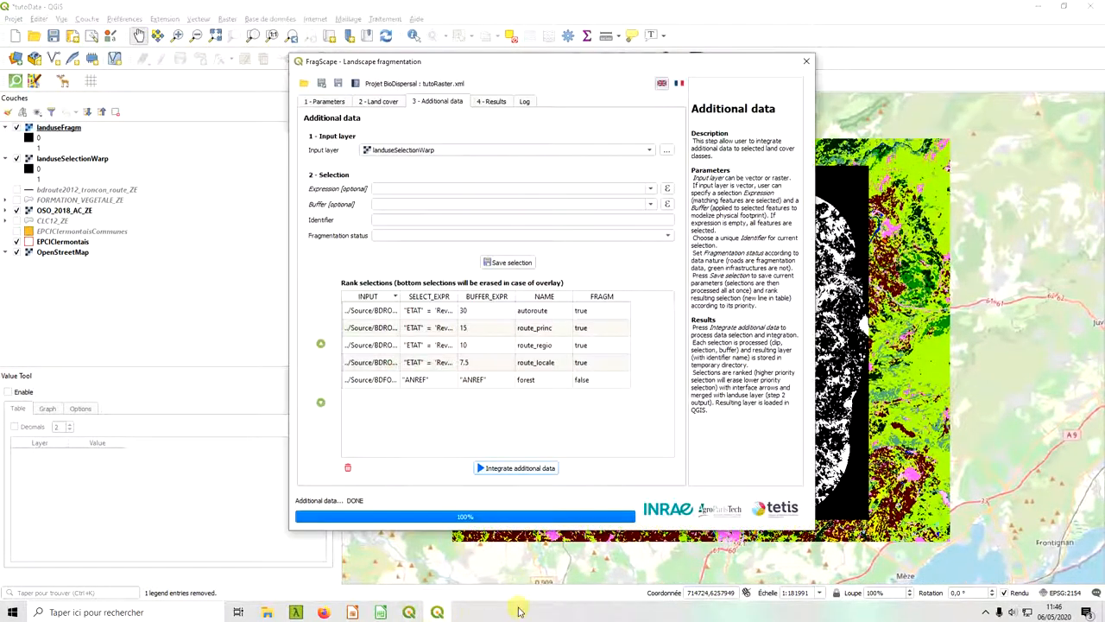
pyautogui.click(490, 102)
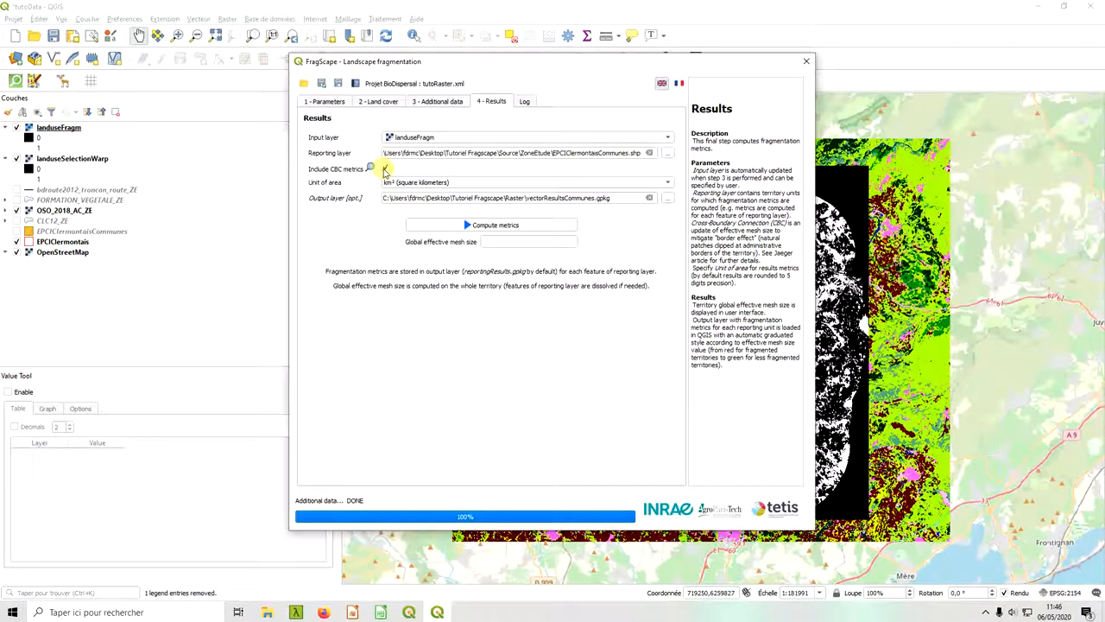
pyautogui.click(423, 182)
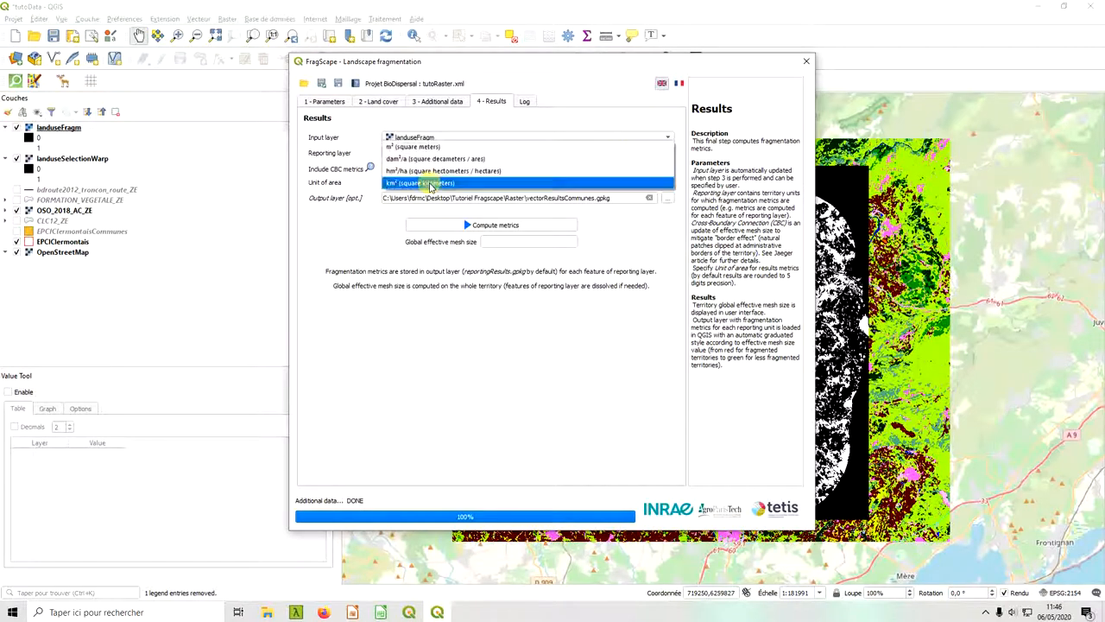
pyautogui.click(429, 185)
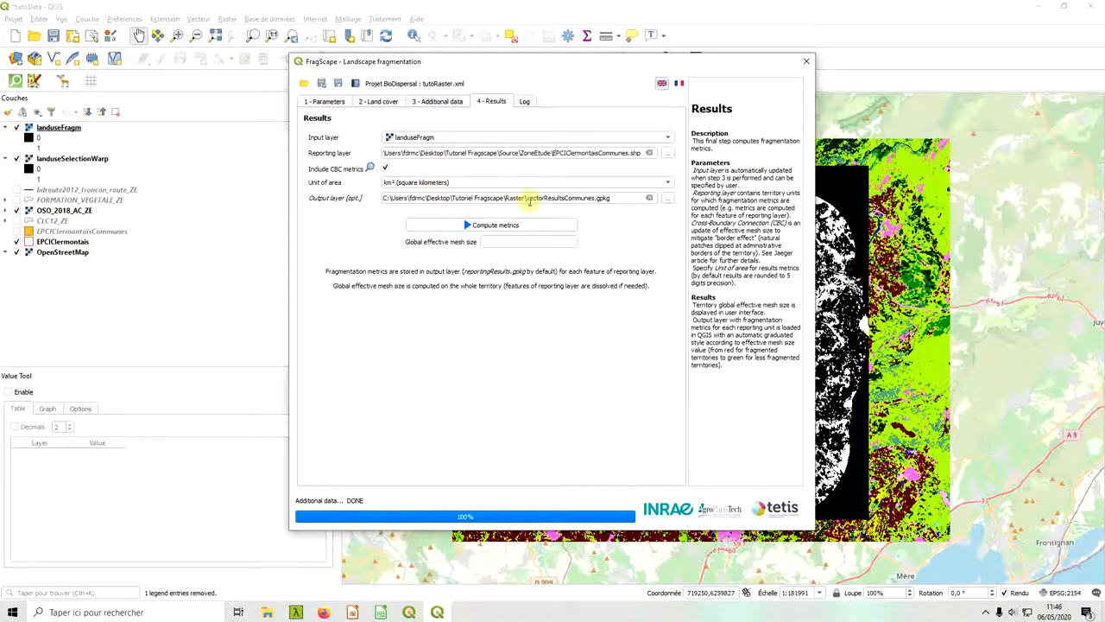
# Set the results output layer to a GeoPackage named rasterResultsCommunes in the Raster folder.
pyautogui.click(666, 198)
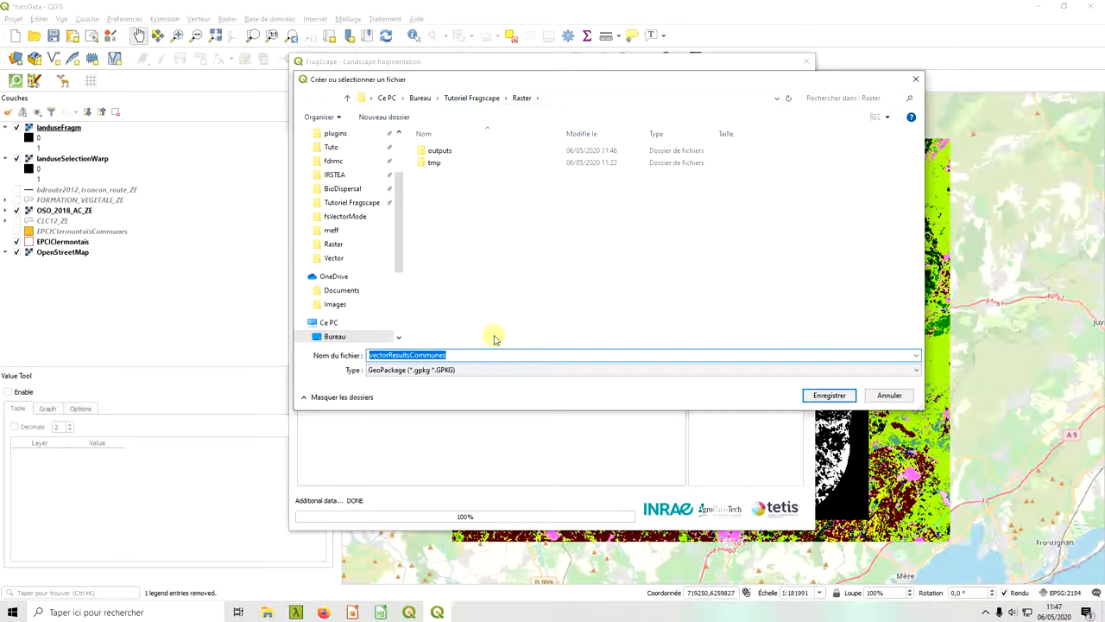
pyautogui.click(382, 355)
pyautogui.moveTo(386, 354); pyautogui.dragTo(356, 355)
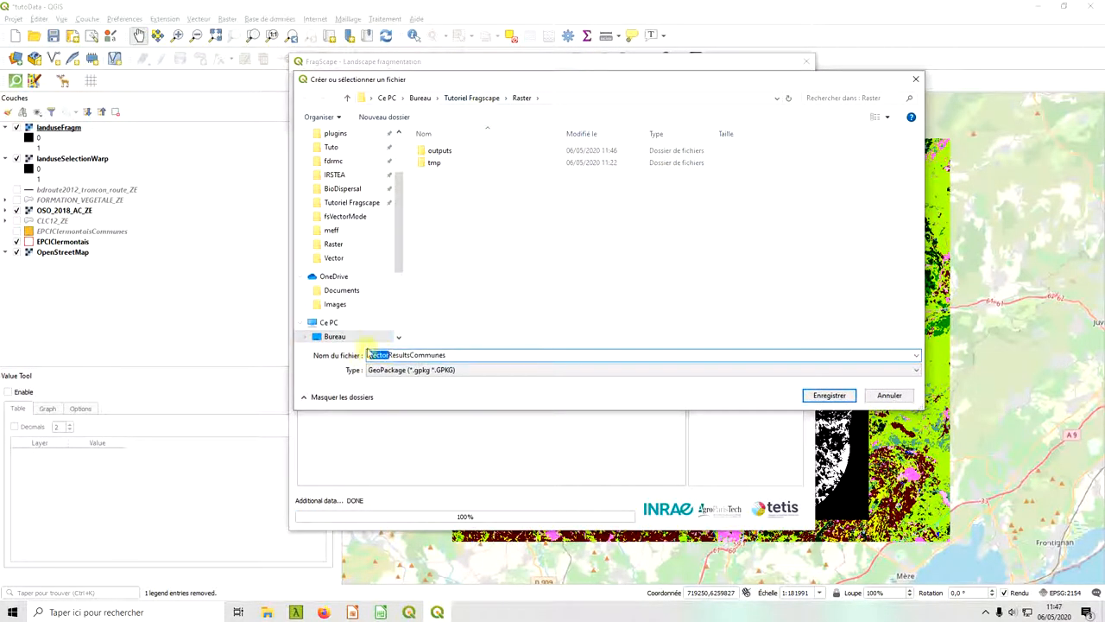
pyautogui.write('raster')
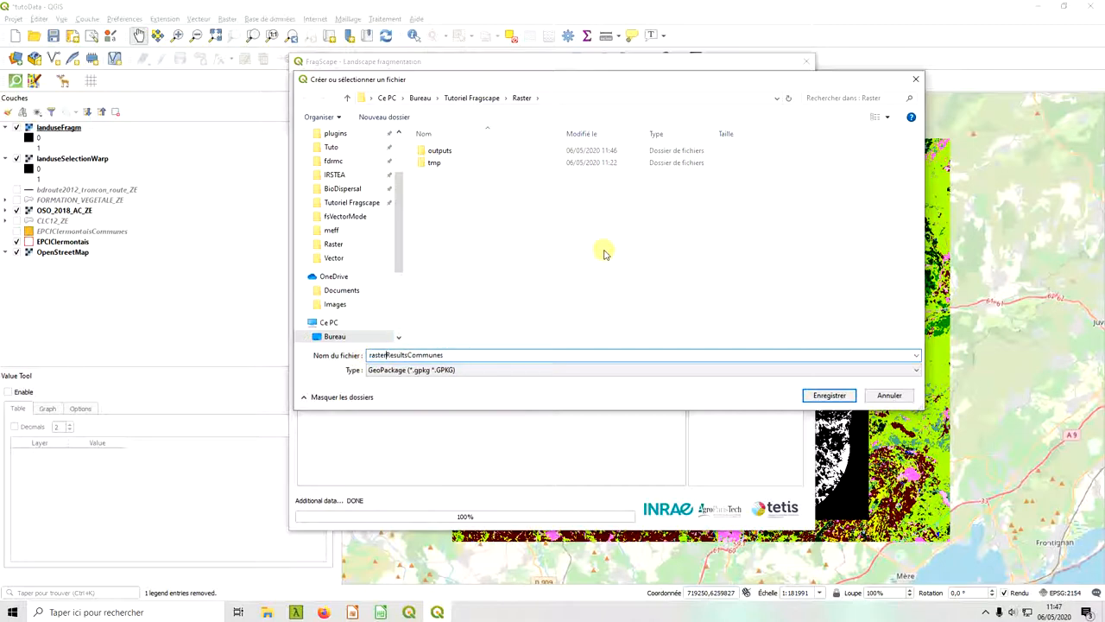
pyautogui.click(829, 397)
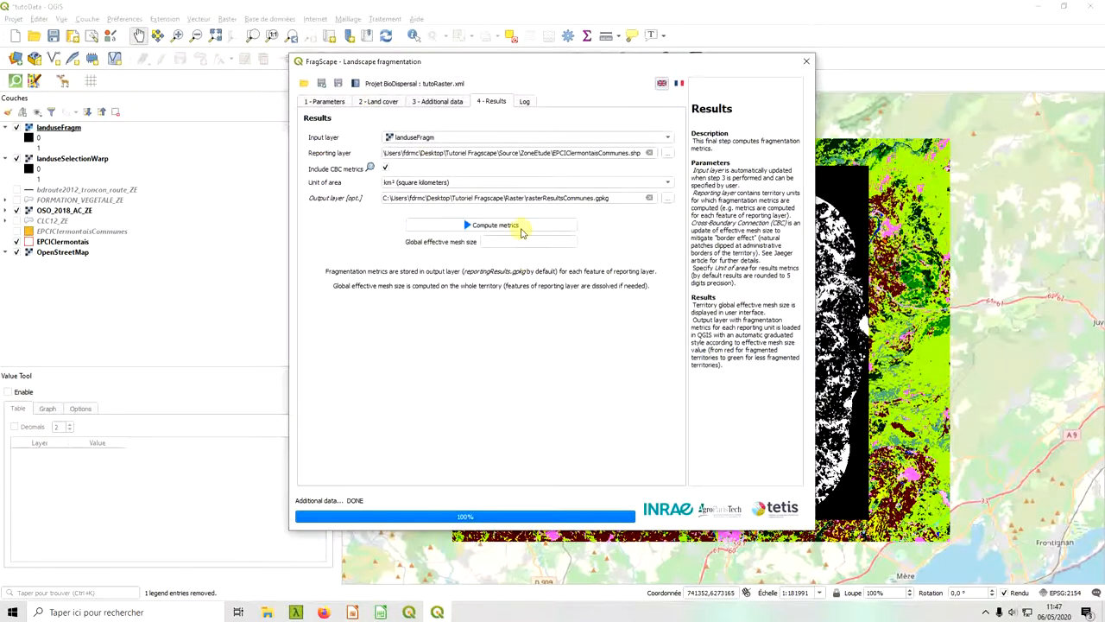
# Compute the fragmentation metrics from landuseFragm for the communes and bring the map into view.
pyautogui.click(521, 229)
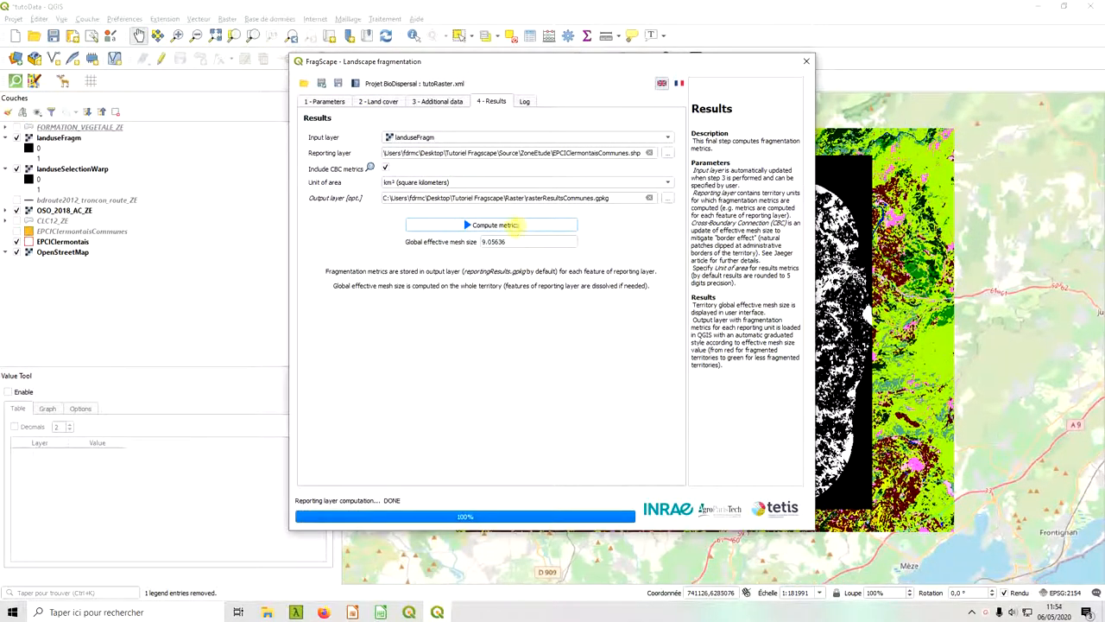
pyautogui.click(520, 231)
pyautogui.click(713, 7)
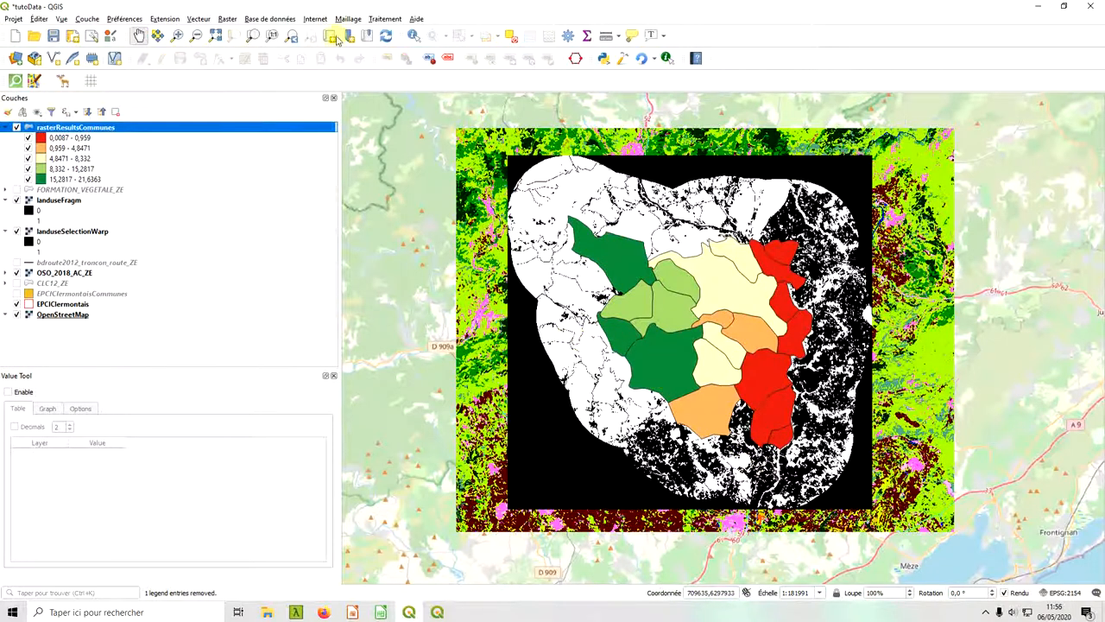
# Open the attribute table of rasterResultsCommunes, review the metrics starting with CBC_MSIZ, and close the table.
pyautogui.click(230, 128)
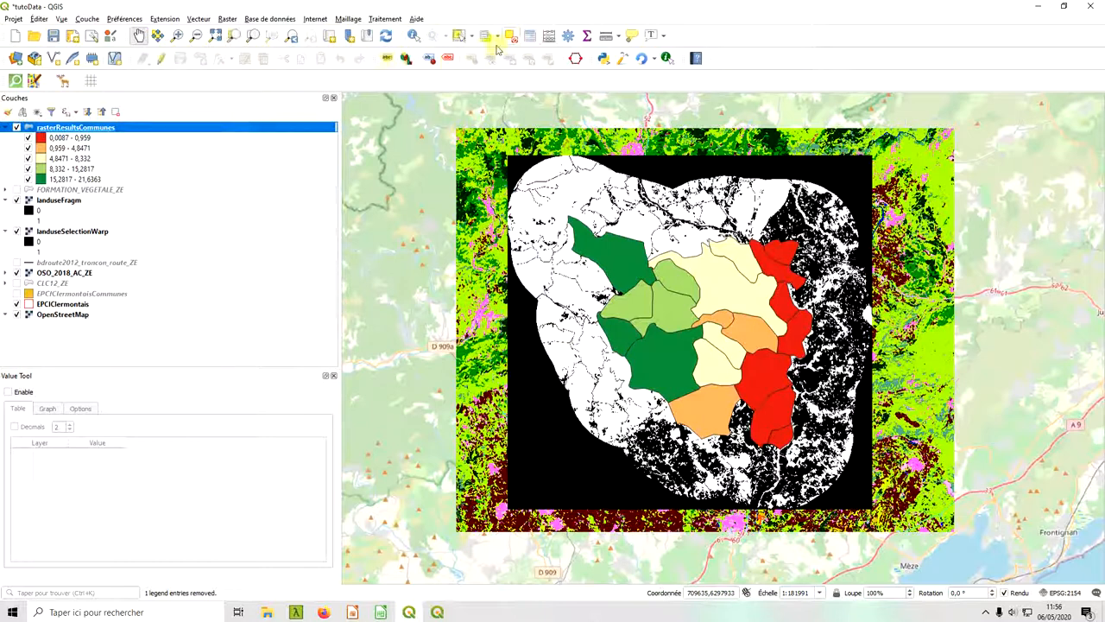
pyautogui.click(529, 36)
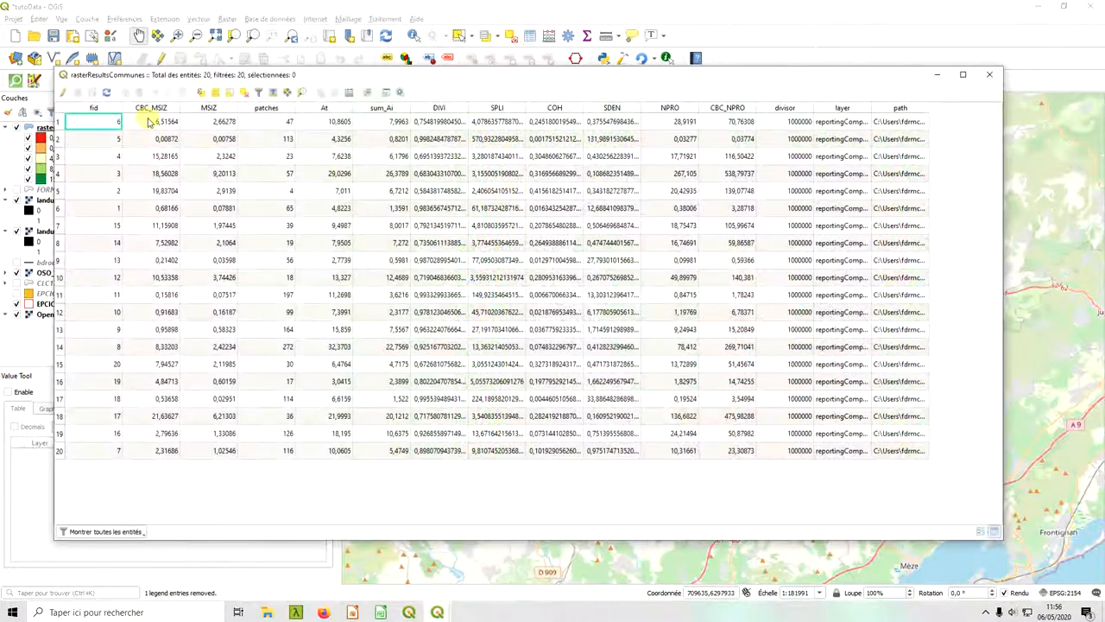
pyautogui.click(150, 122)
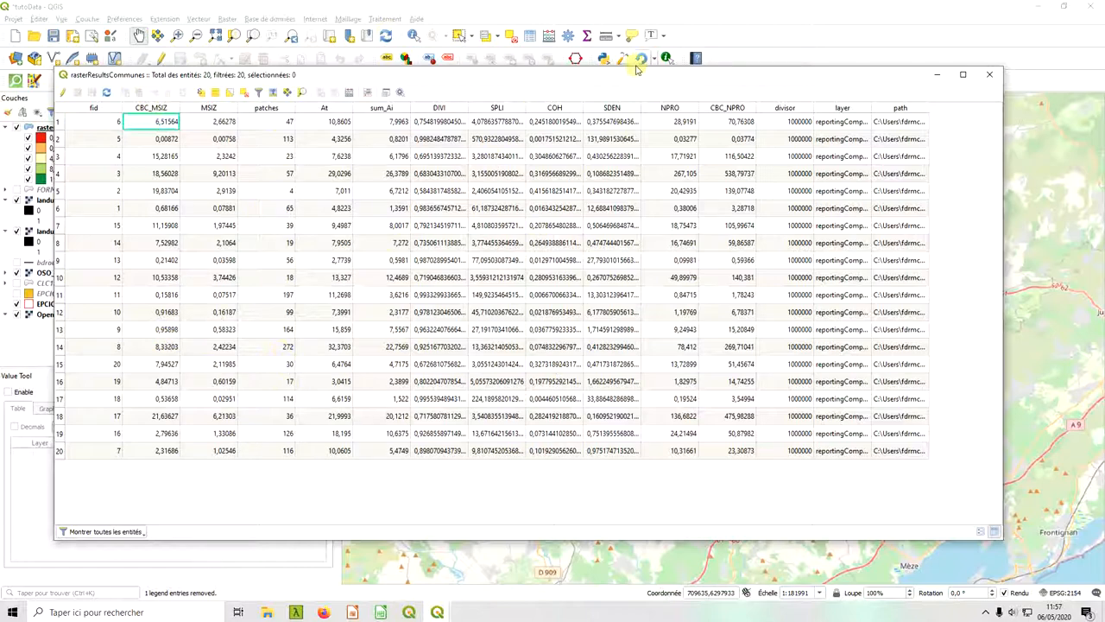
pyautogui.click(992, 75)
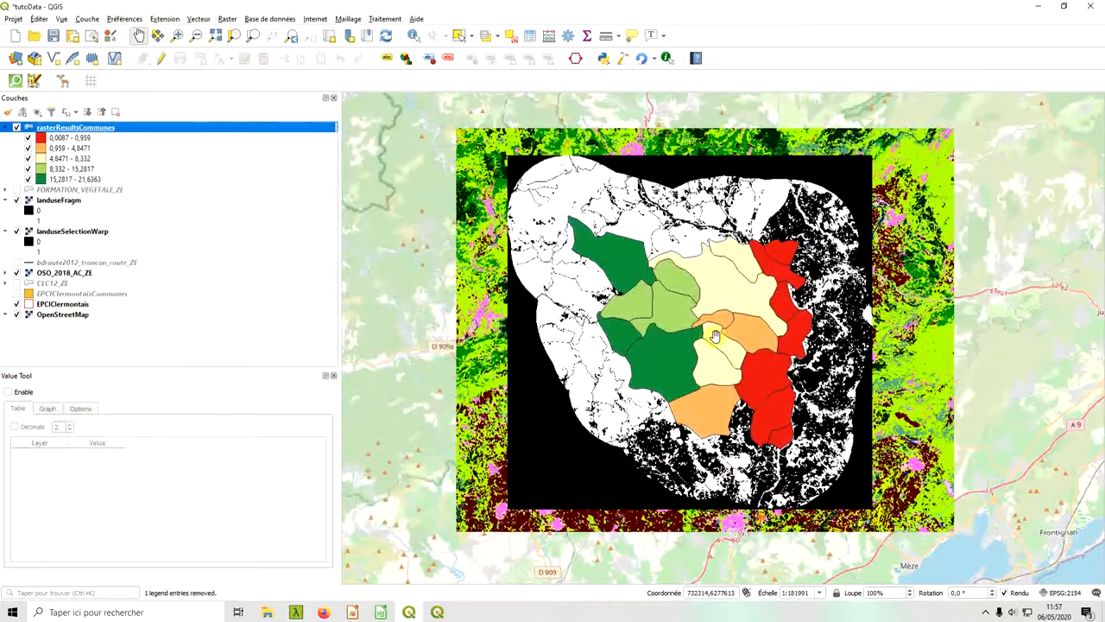